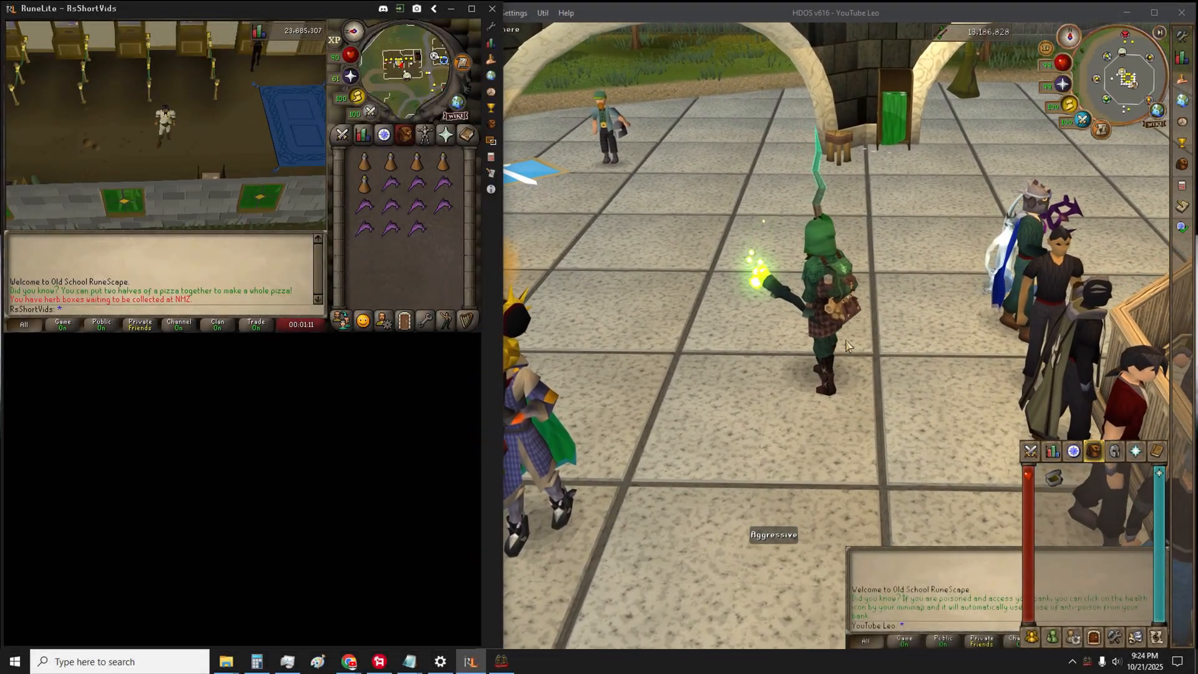
Walk the character a step in the HDOS game view, then leave the desktop showing
{"action": "left_click", "coordinate": [839, 415]}
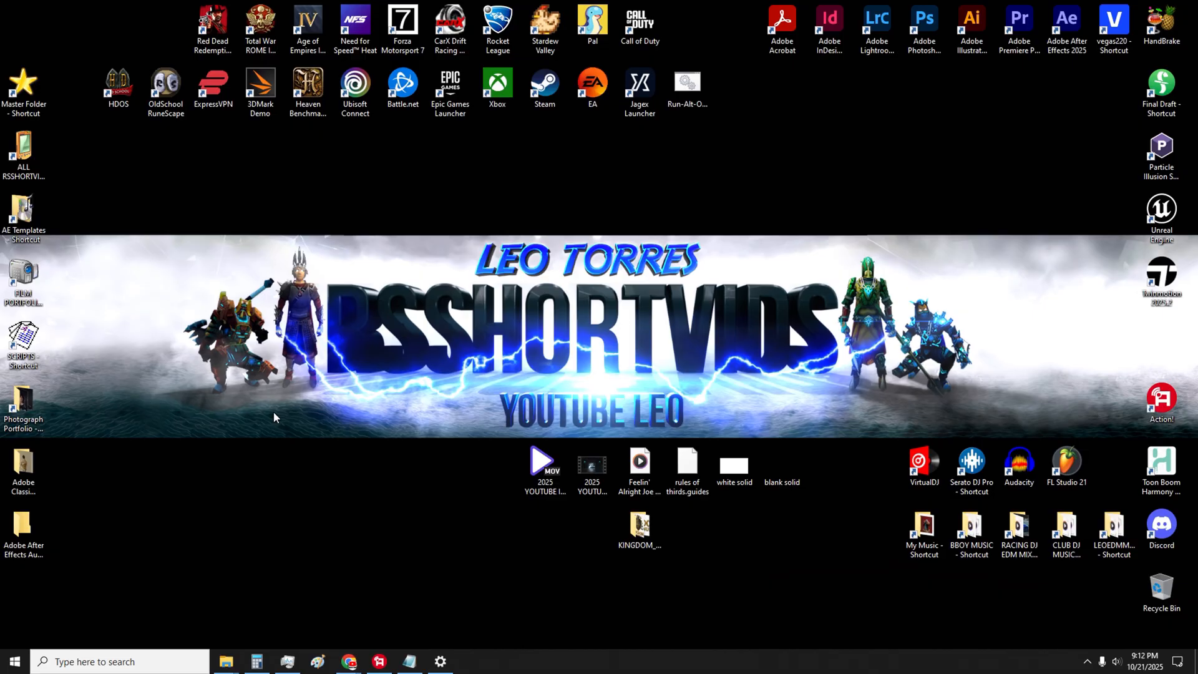
Launch the User Accounts manager via netplwiz and move its window toward the middle
{"action": "key", "text": "super+r"}
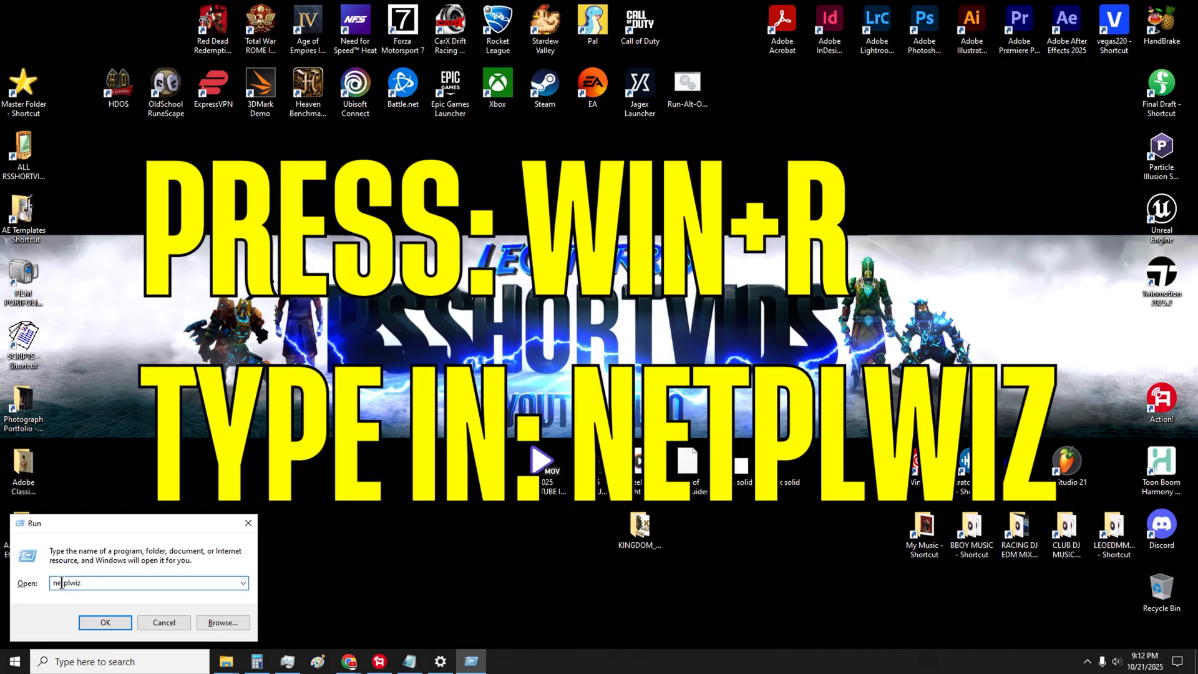
{"action": "left_click", "coordinate": [106, 622]}
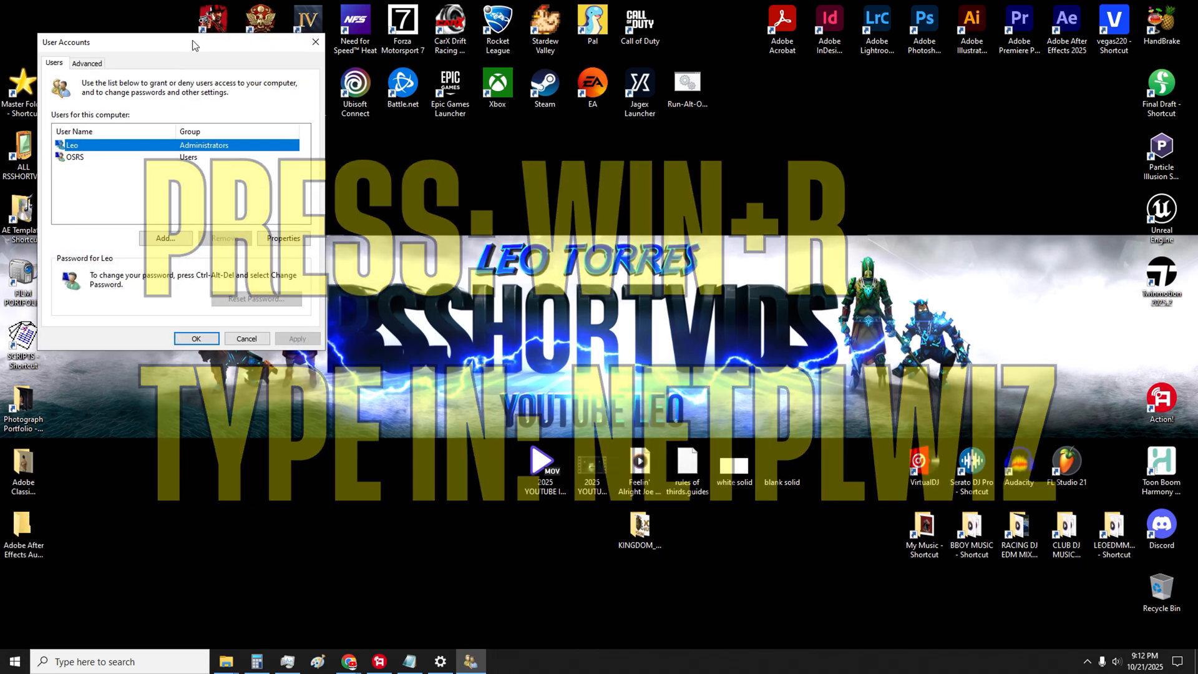
{"action": "left_click_drag", "start_coordinate": [217, 58], "coordinate": [272, 128]}
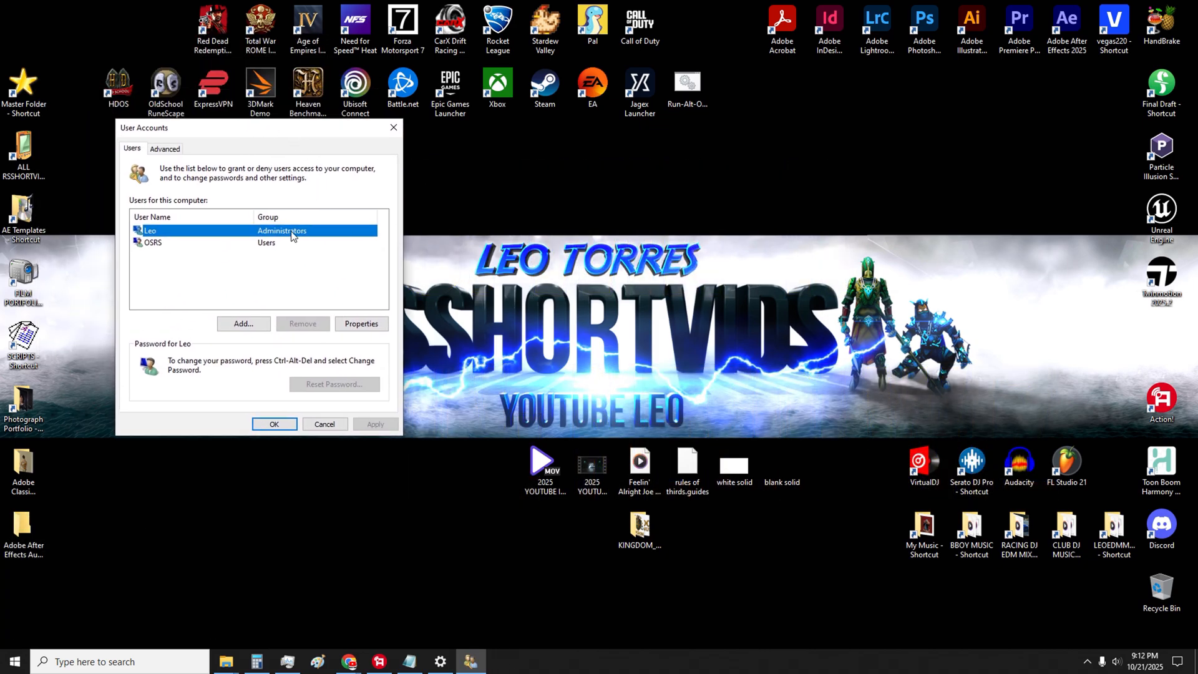
Deselect the Leo account and start adding a new user account
{"action": "left_click", "coordinate": [174, 265]}
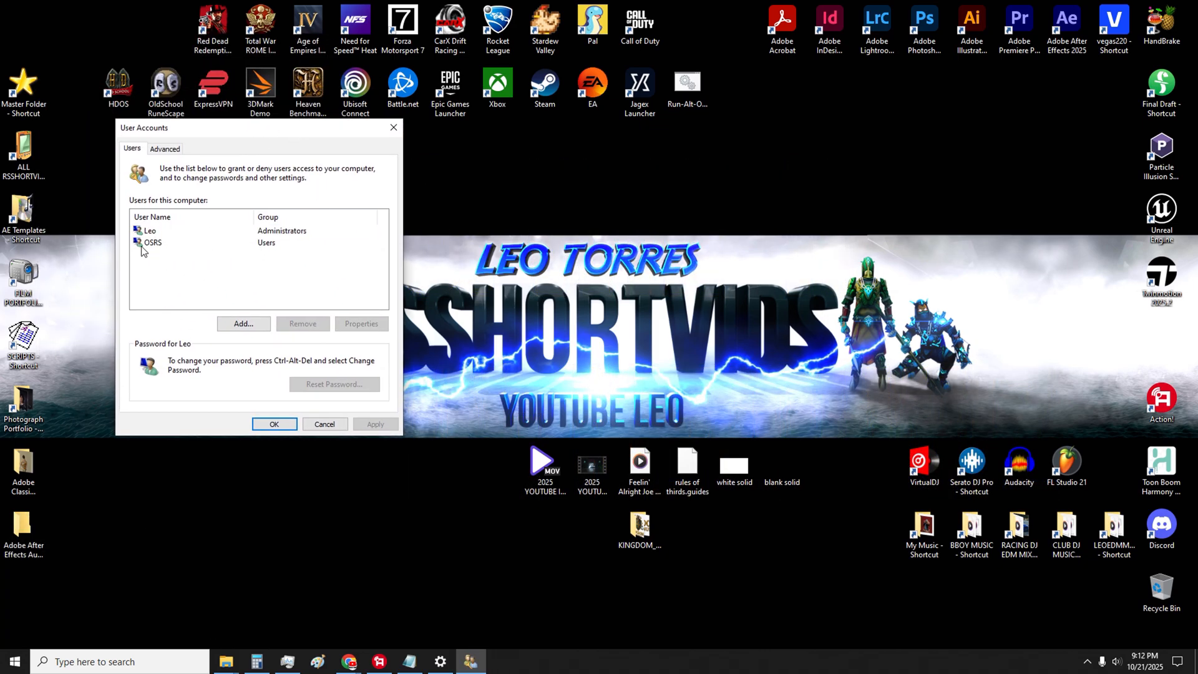
{"action": "left_click", "coordinate": [237, 325]}
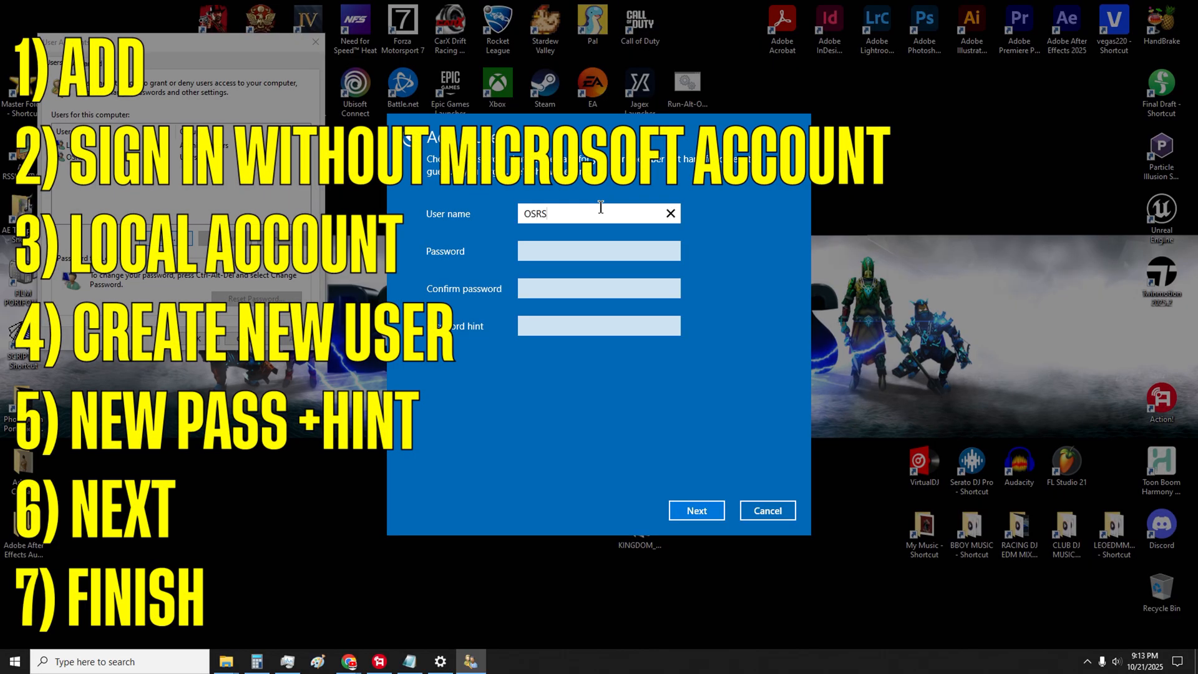
Fill in the password, confirmation and hint, and set the user name to ALT
{"action": "left_click", "coordinate": [531, 252]}
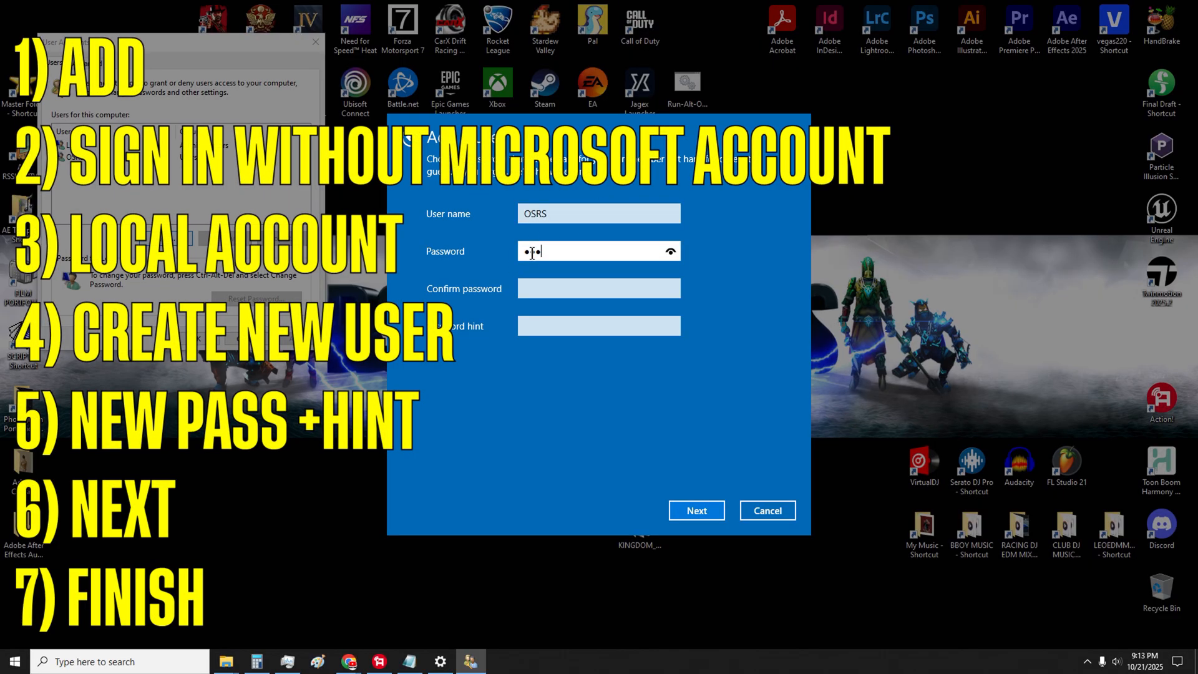
{"action": "left_click", "coordinate": [542, 283]}
{"action": "type", "text": "123"}
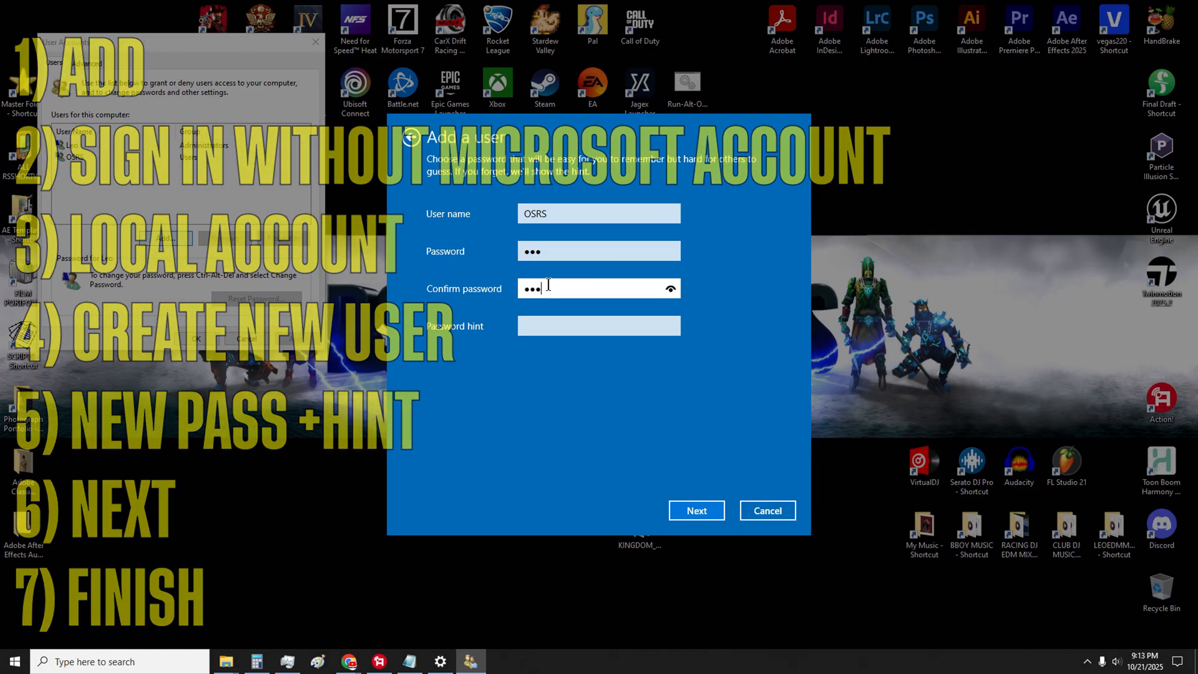
{"action": "left_click", "coordinate": [548, 321]}
{"action": "type", "text": "?"}
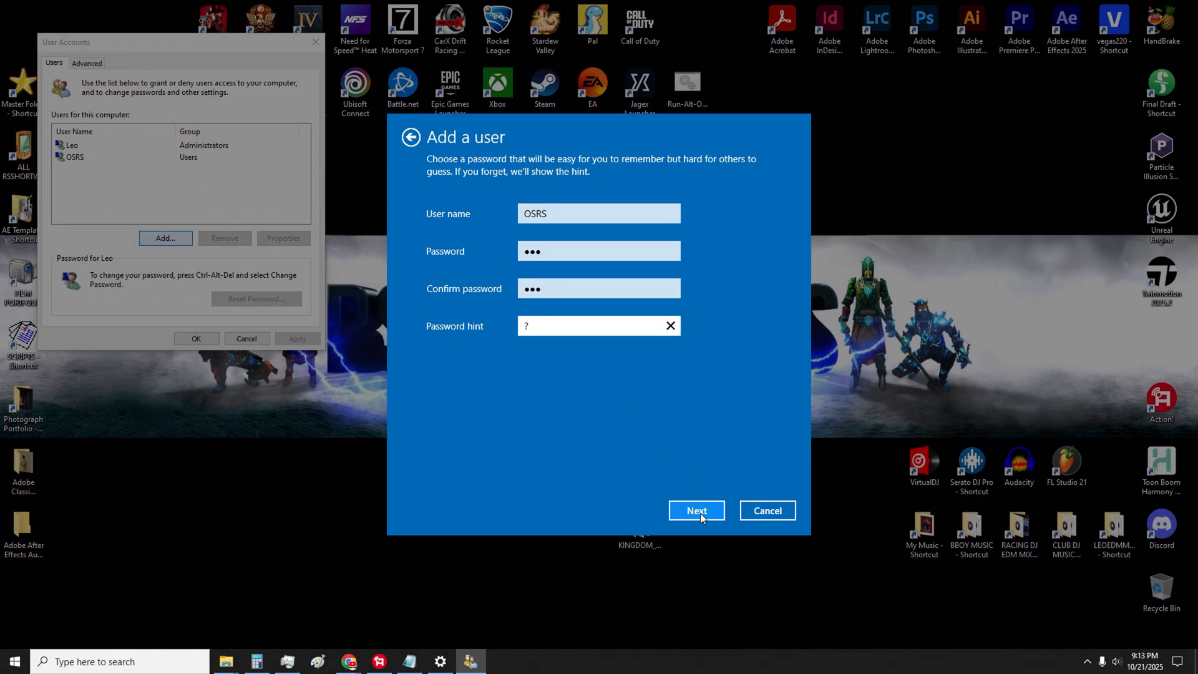
{"action": "left_click_drag", "start_coordinate": [549, 214], "coordinate": [543, 212]}
{"action": "type", "text": "ALT"}
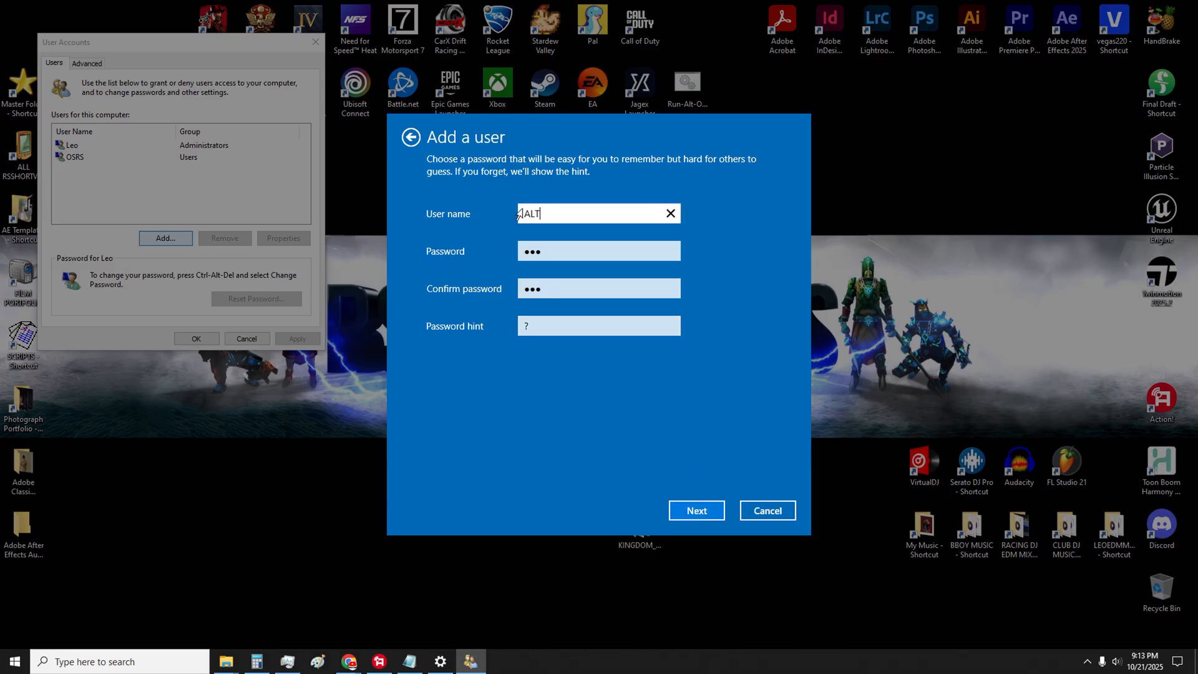
Submit the details and finish creating the local ALT account
{"action": "left_click", "coordinate": [702, 511]}
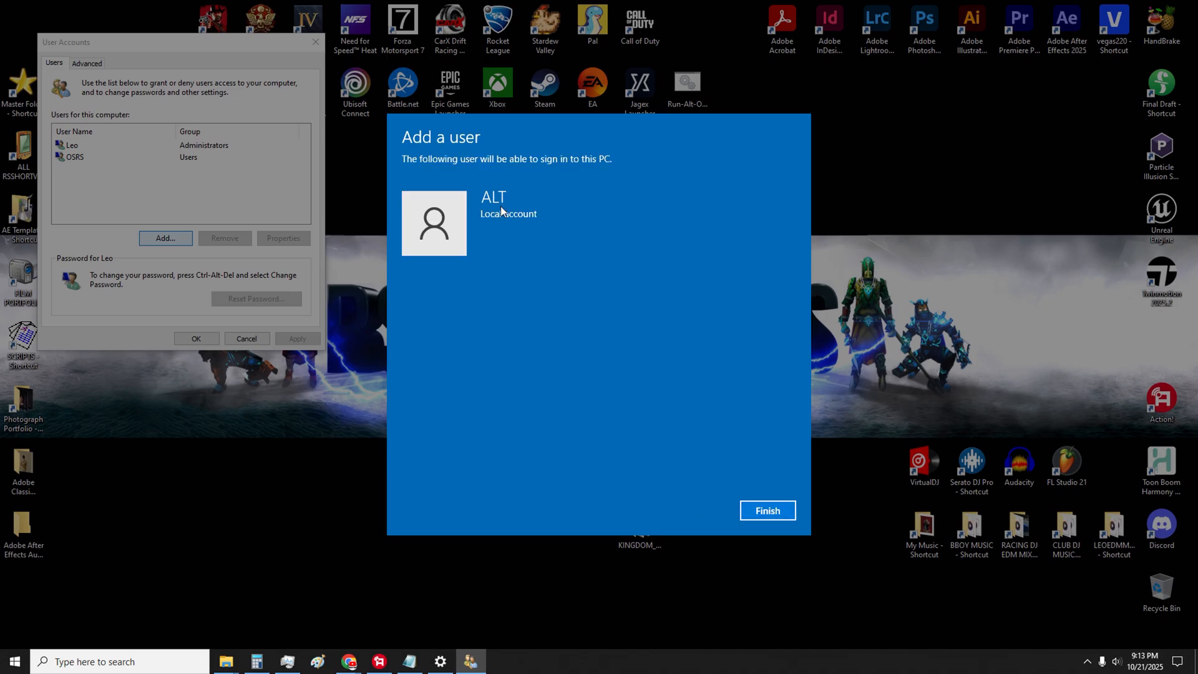
{"action": "left_click", "coordinate": [765, 511]}
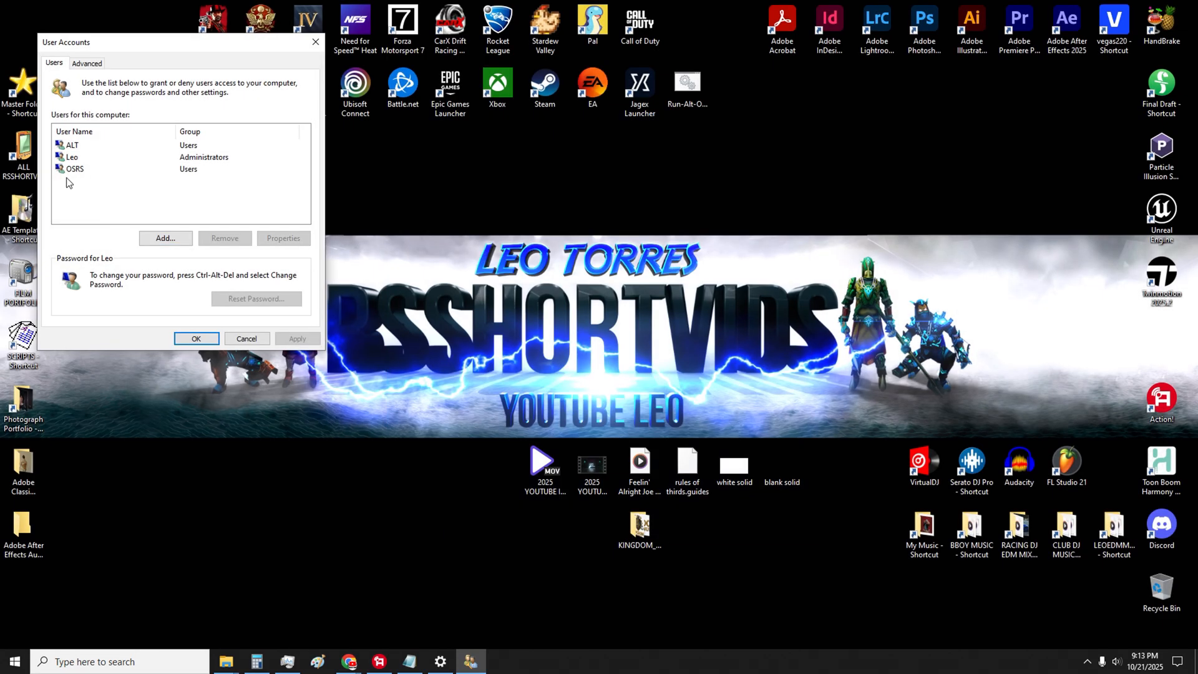
Check the ALT and OSRS rows in the Users list before switching to the ALT desktop
{"action": "left_click", "coordinate": [76, 146]}
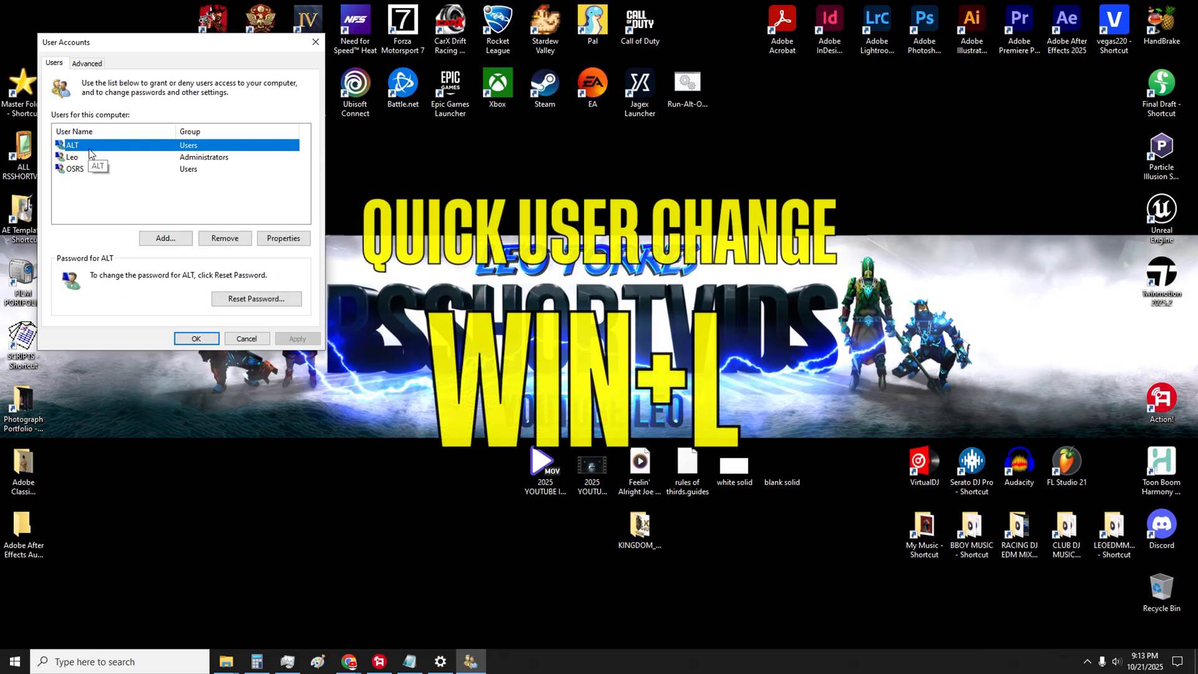
{"action": "left_click", "coordinate": [75, 172]}
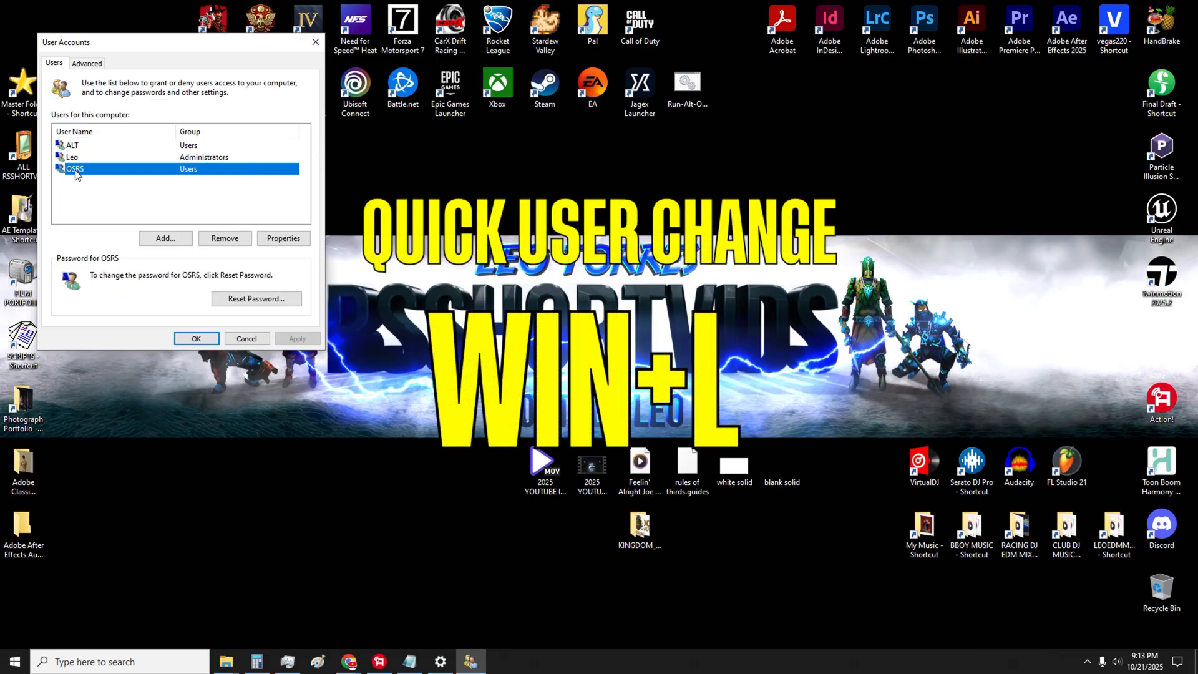
{"action": "left_click", "coordinate": [76, 146]}
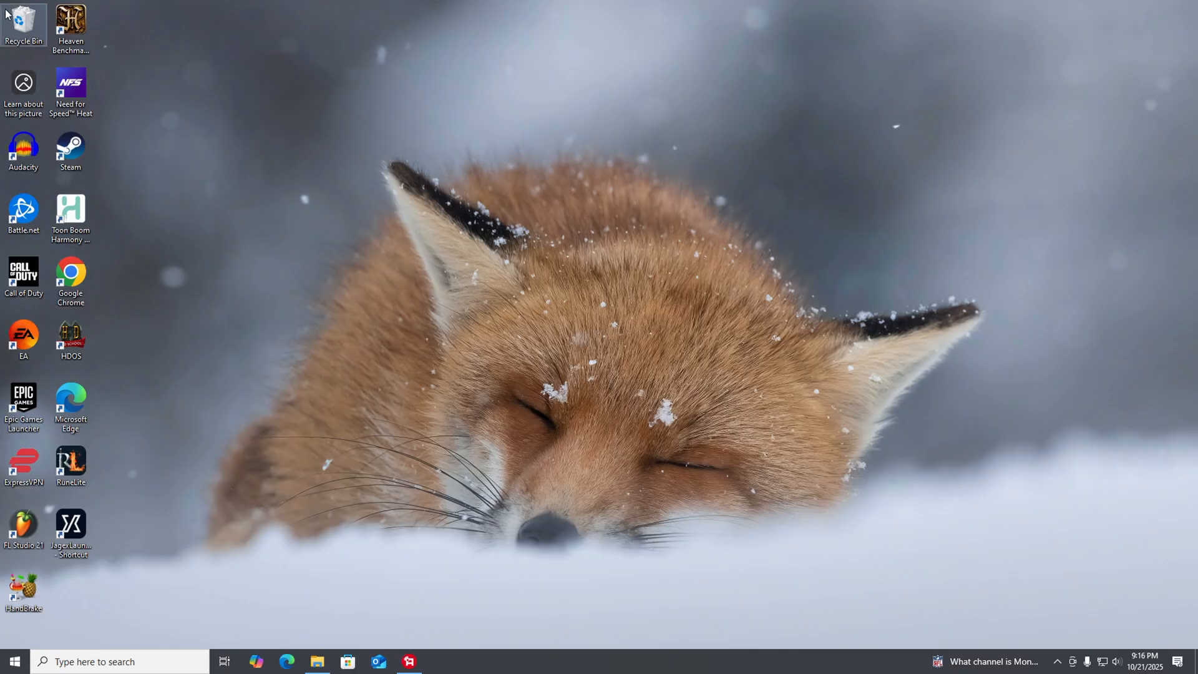
Refresh the ALT account's desktop
{"action": "right_click", "coordinate": [303, 214]}
{"action": "left_click", "coordinate": [334, 248]}
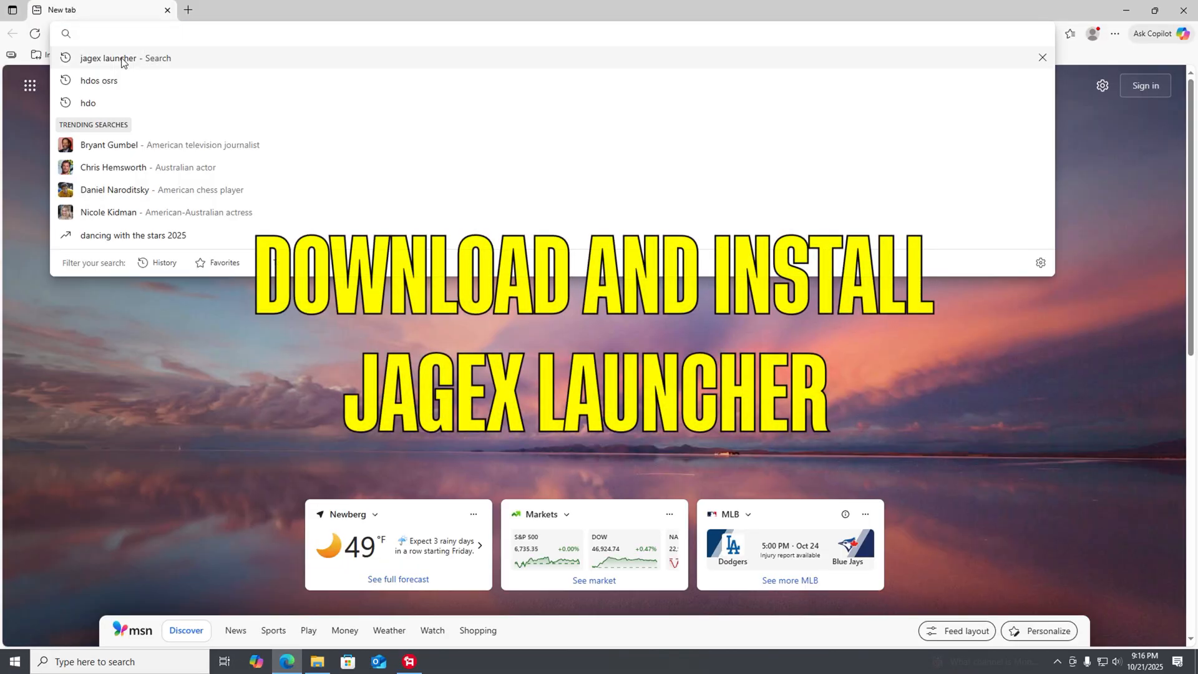
Search Edge for jagex launcher, visit runescape.com/launcher and download the Windows installer
{"action": "left_click", "coordinate": [109, 58]}
{"action": "left_click", "coordinate": [214, 235]}
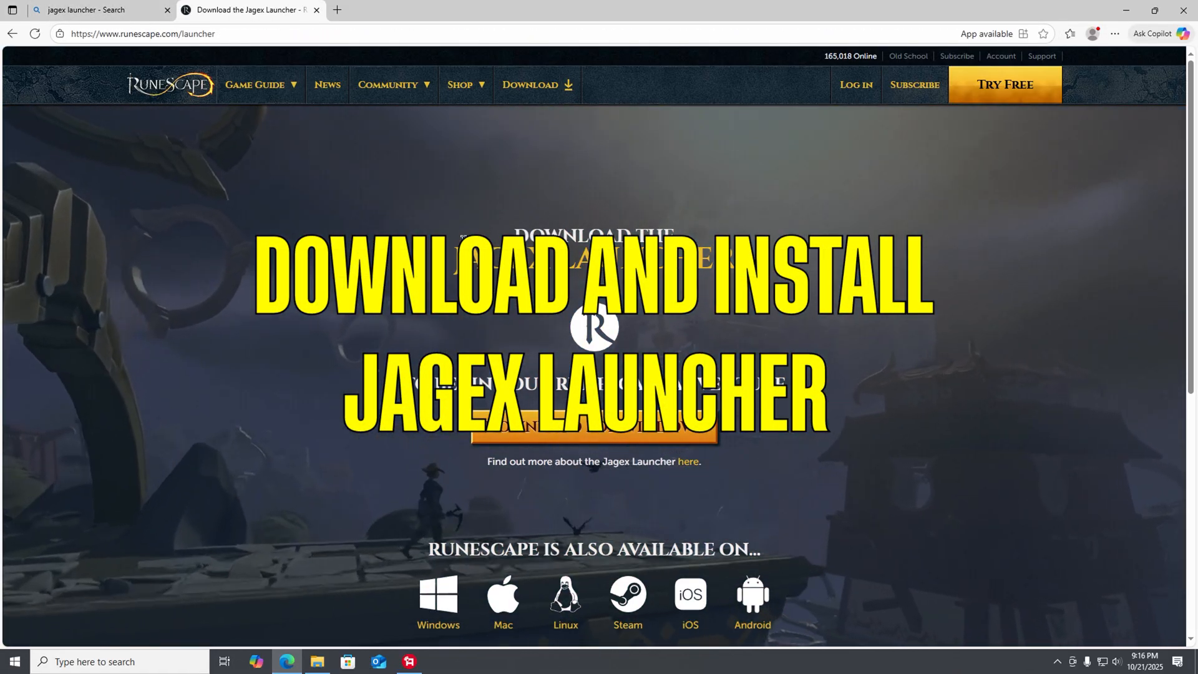
{"action": "scroll", "coordinate": [501, 344], "scroll_direction": "down", "scroll_amount": 2}
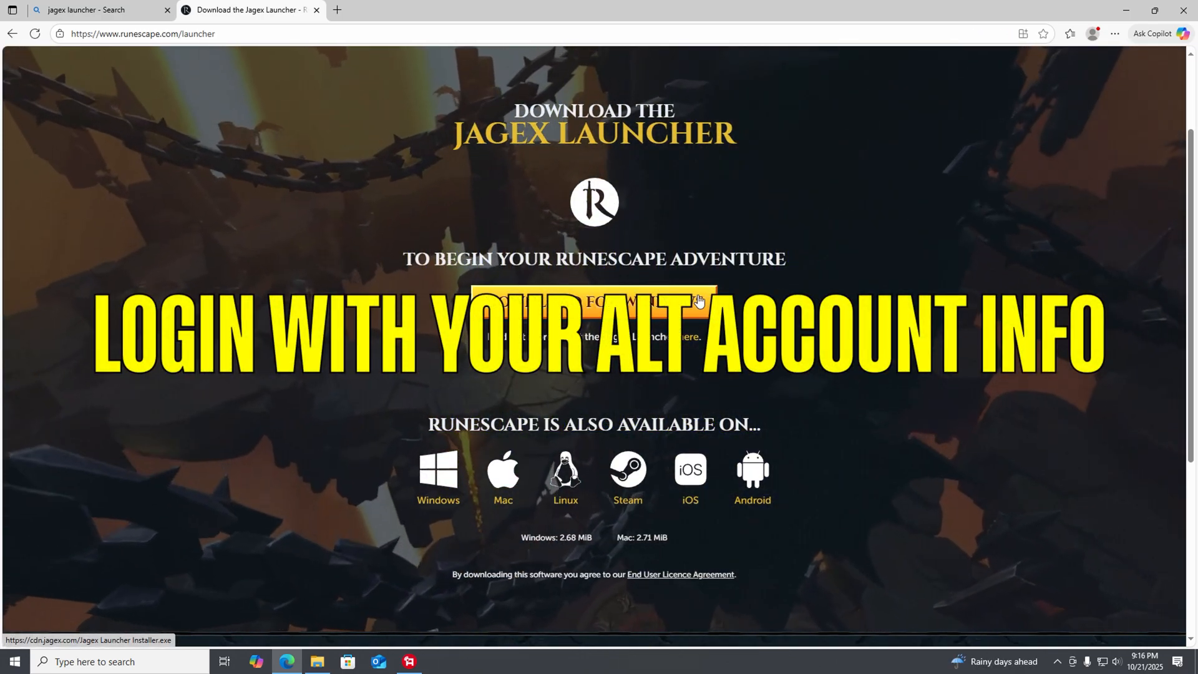
{"action": "scroll", "coordinate": [691, 301], "scroll_direction": "up", "scroll_amount": 2}
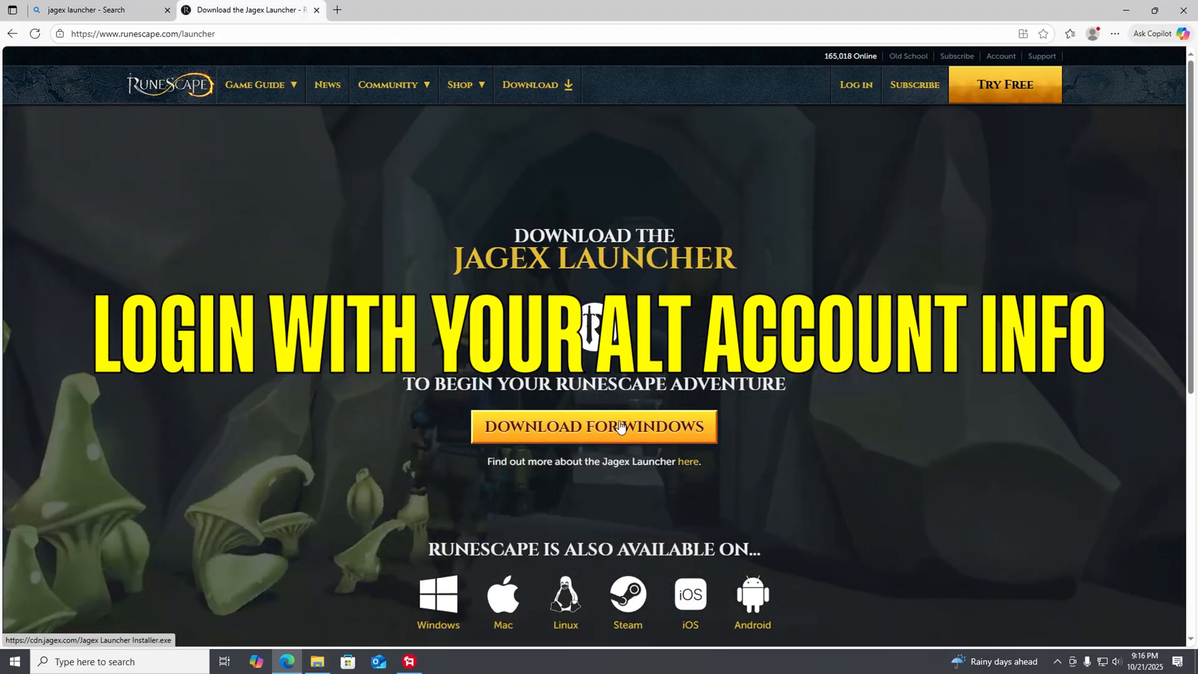
{"action": "left_click", "coordinate": [599, 427]}
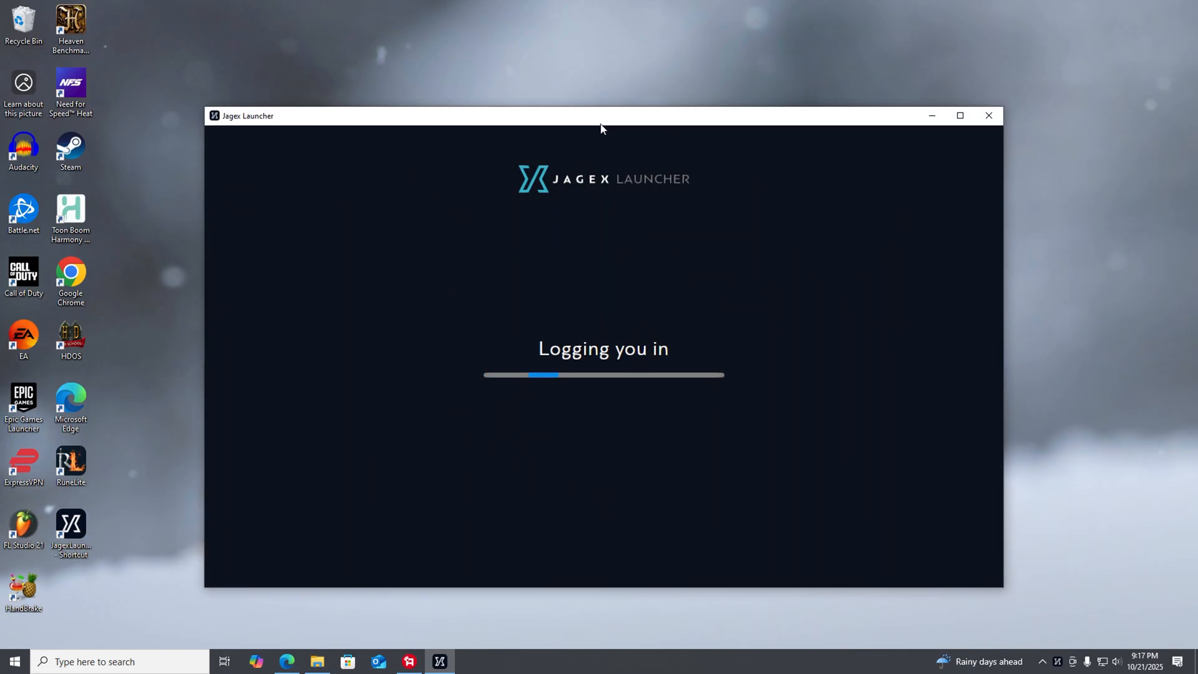
Browse the Game client dropdown through RuneLite, Official Client and Legacy Java Client
{"action": "left_click_drag", "start_coordinate": [617, 121], "coordinate": [625, 77]}
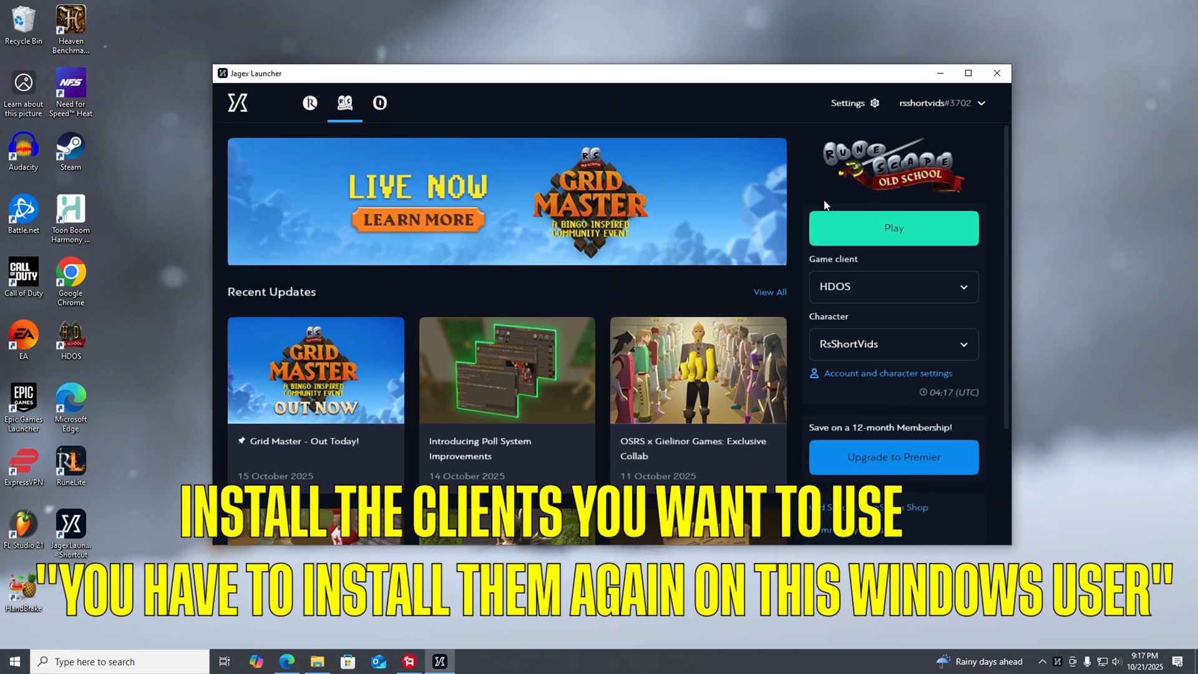
{"action": "left_click", "coordinate": [925, 286]}
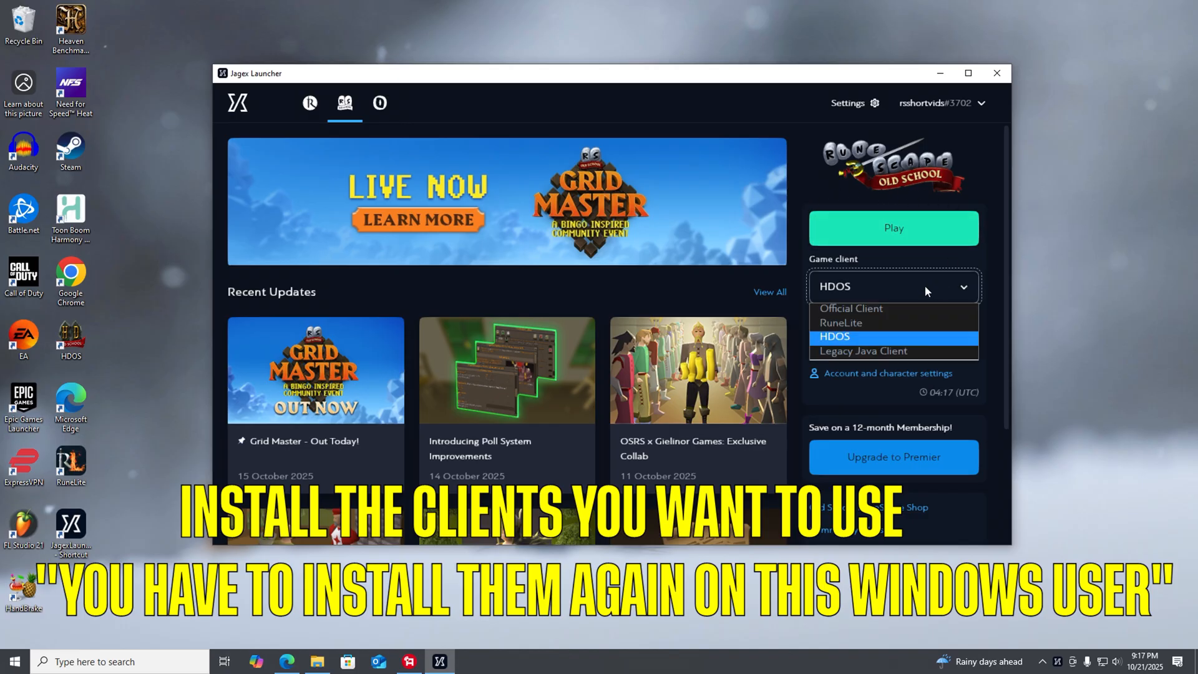
{"action": "left_click", "coordinate": [847, 325]}
{"action": "left_click", "coordinate": [870, 287]}
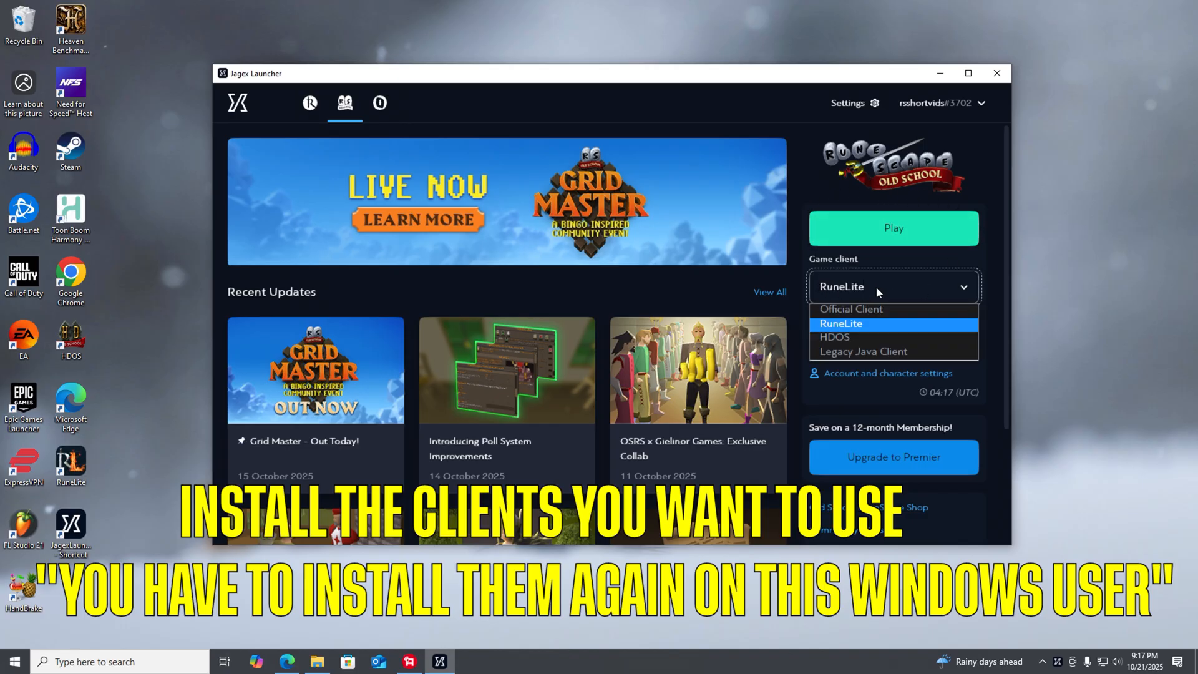
{"action": "left_click", "coordinate": [843, 309]}
{"action": "left_click", "coordinate": [899, 286]}
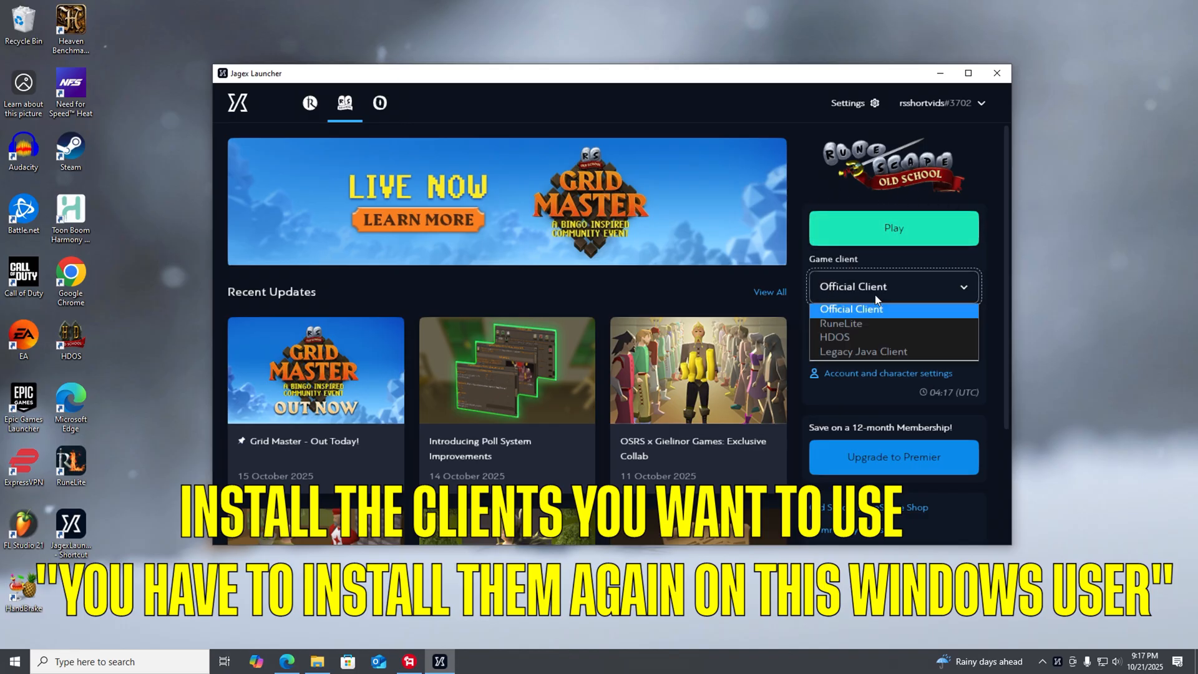
{"action": "left_click", "coordinate": [847, 346]}
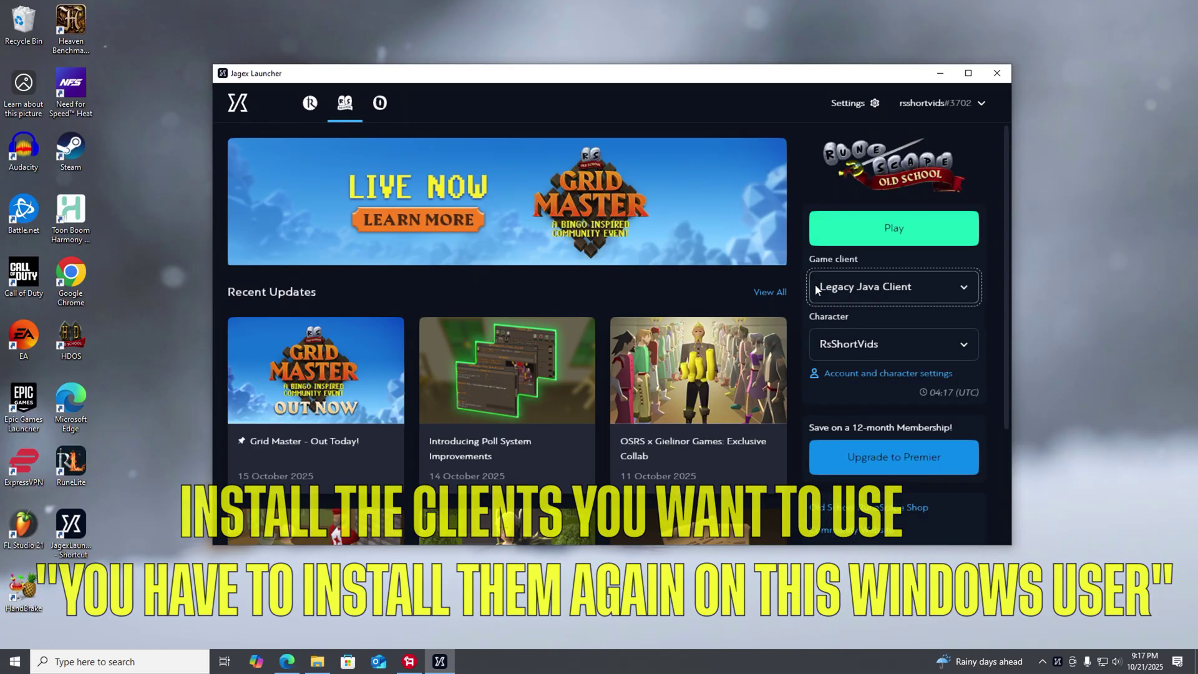
{"action": "left_click", "coordinate": [880, 288]}
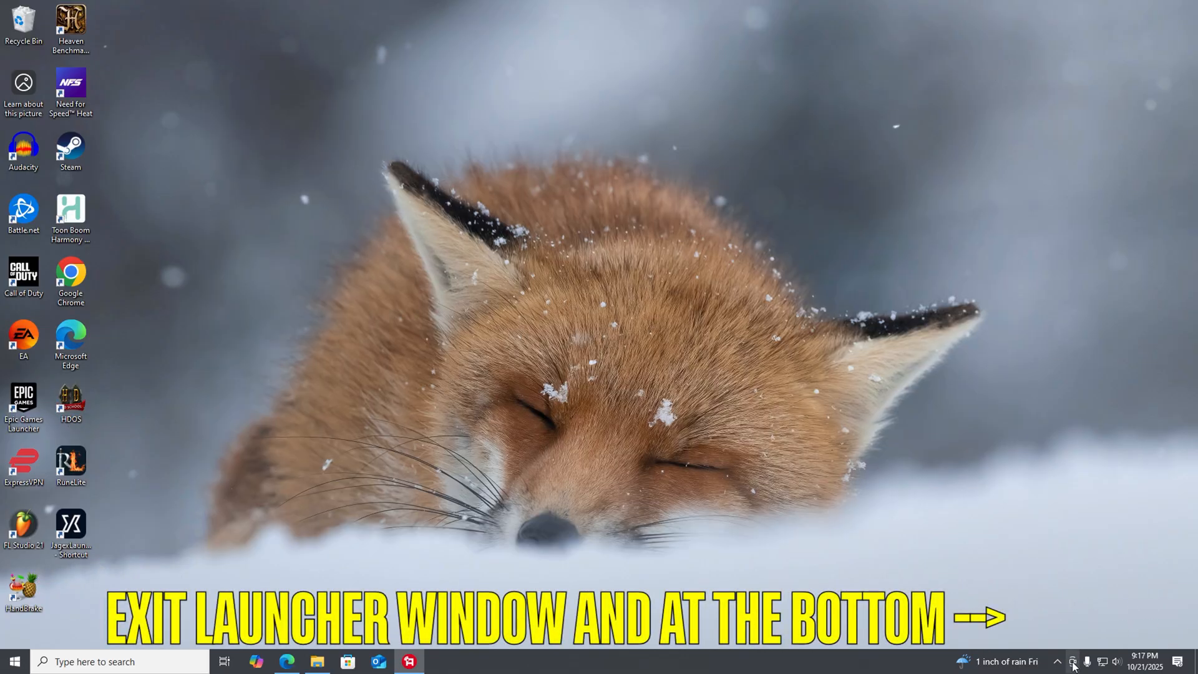
Quit the background Jagex Launcher from the system tray's hidden icons
{"action": "left_click", "coordinate": [1059, 662]}
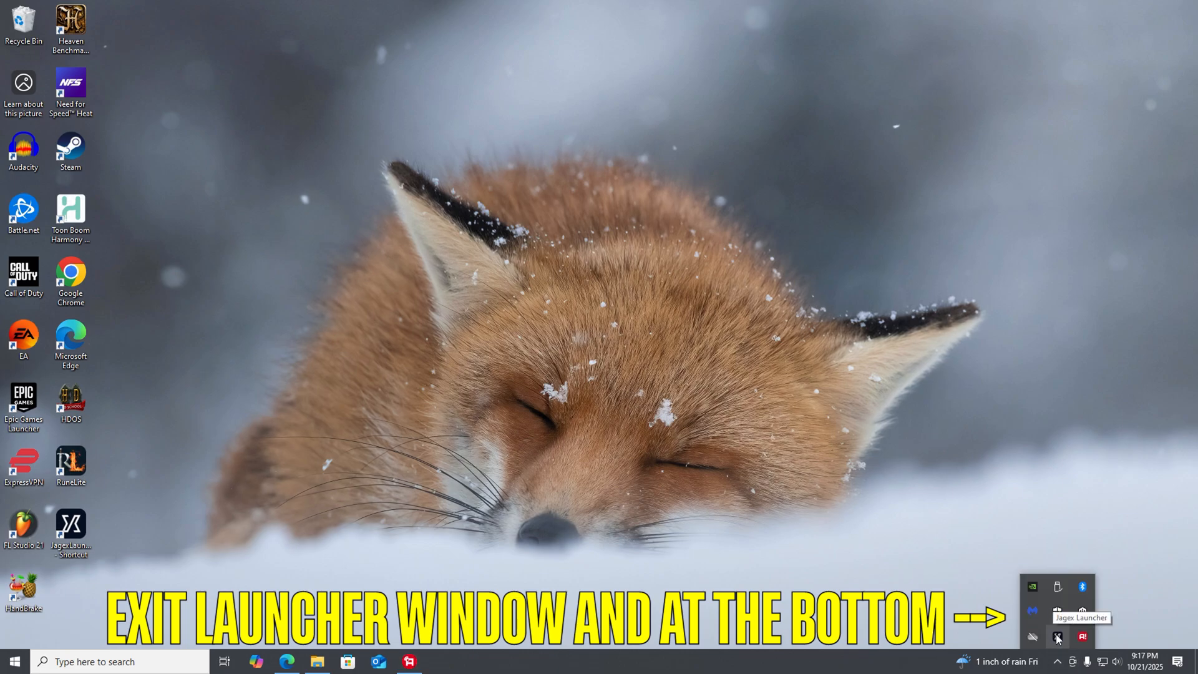
{"action": "right_click", "coordinate": [1058, 637]}
{"action": "left_click", "coordinate": [1077, 627]}
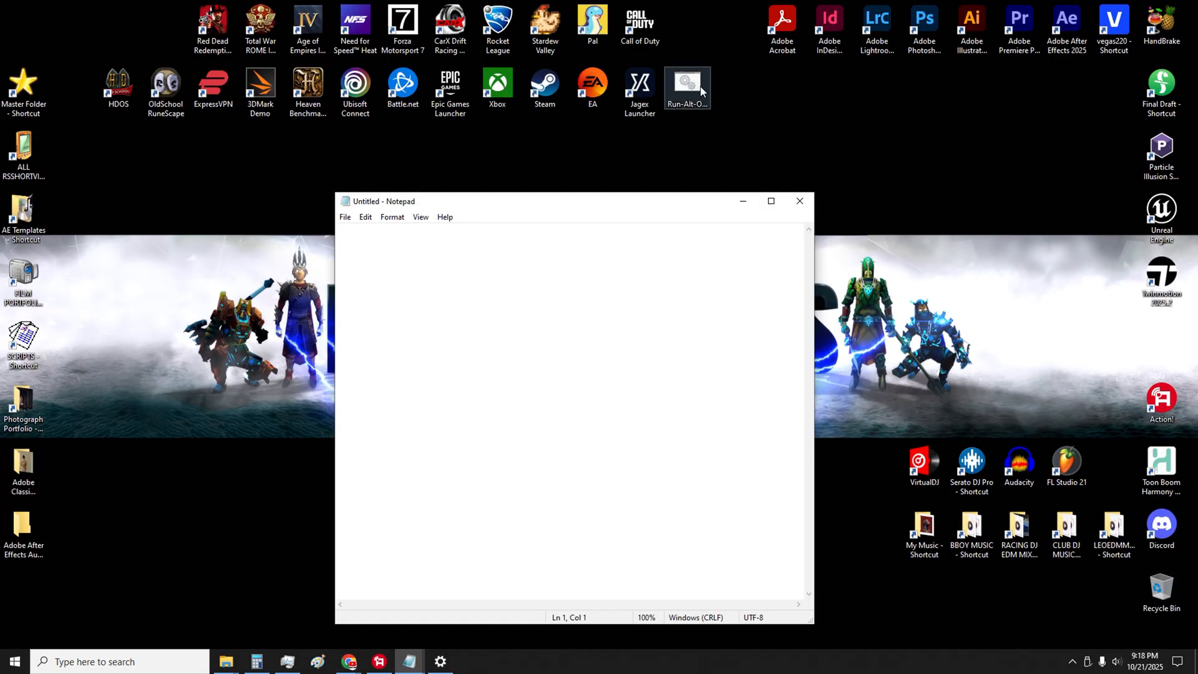
Edit Run-Alt-OSRS and copy its whole script text
{"action": "right_click", "coordinate": [701, 87]}
{"action": "left_click", "coordinate": [726, 109]}
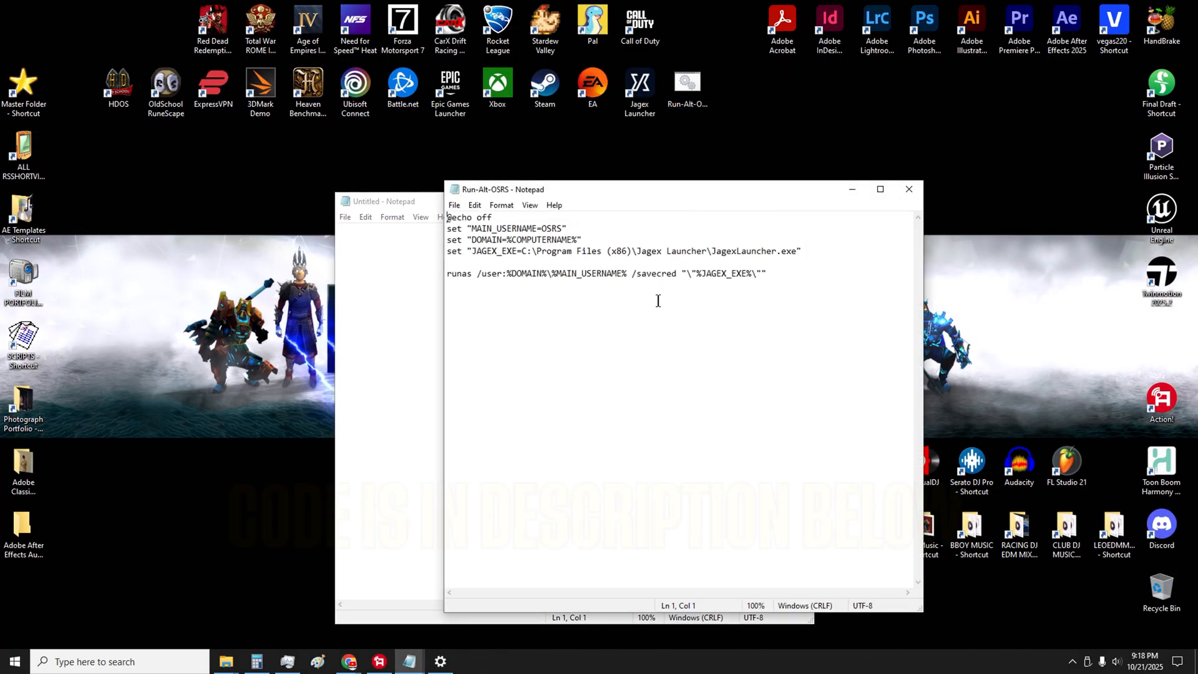
{"action": "left_click_drag", "start_coordinate": [768, 273], "coordinate": [449, 221]}
{"action": "right_click", "coordinate": [457, 223]}
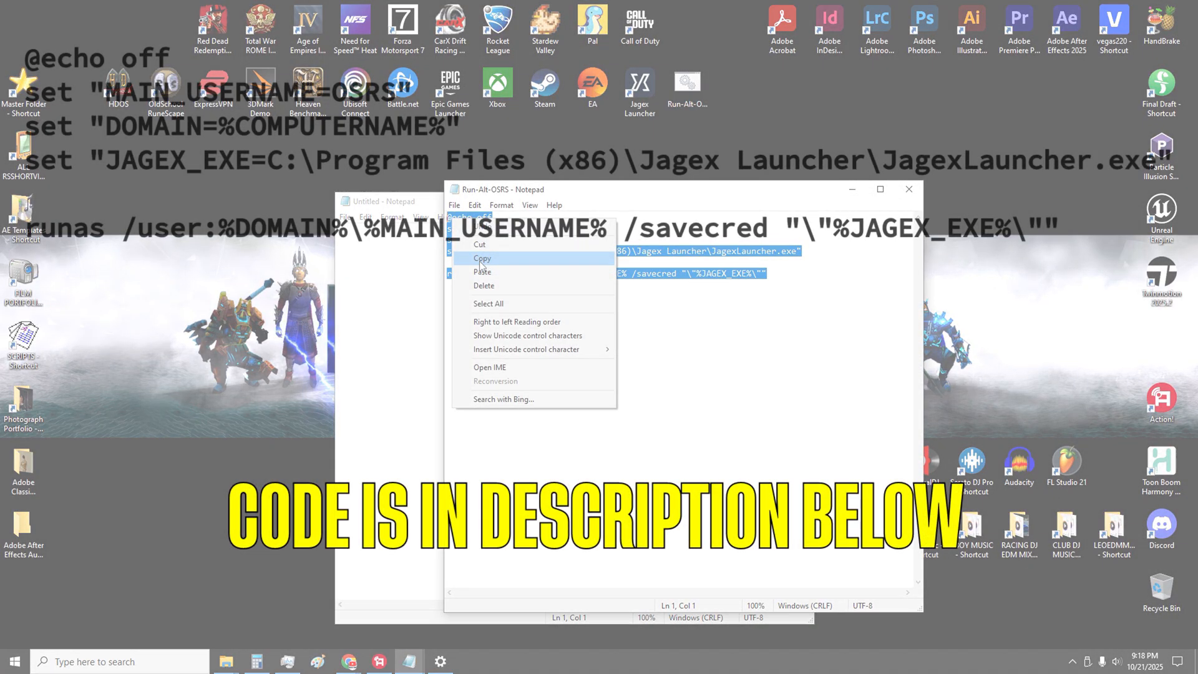
{"action": "left_click", "coordinate": [482, 257]}
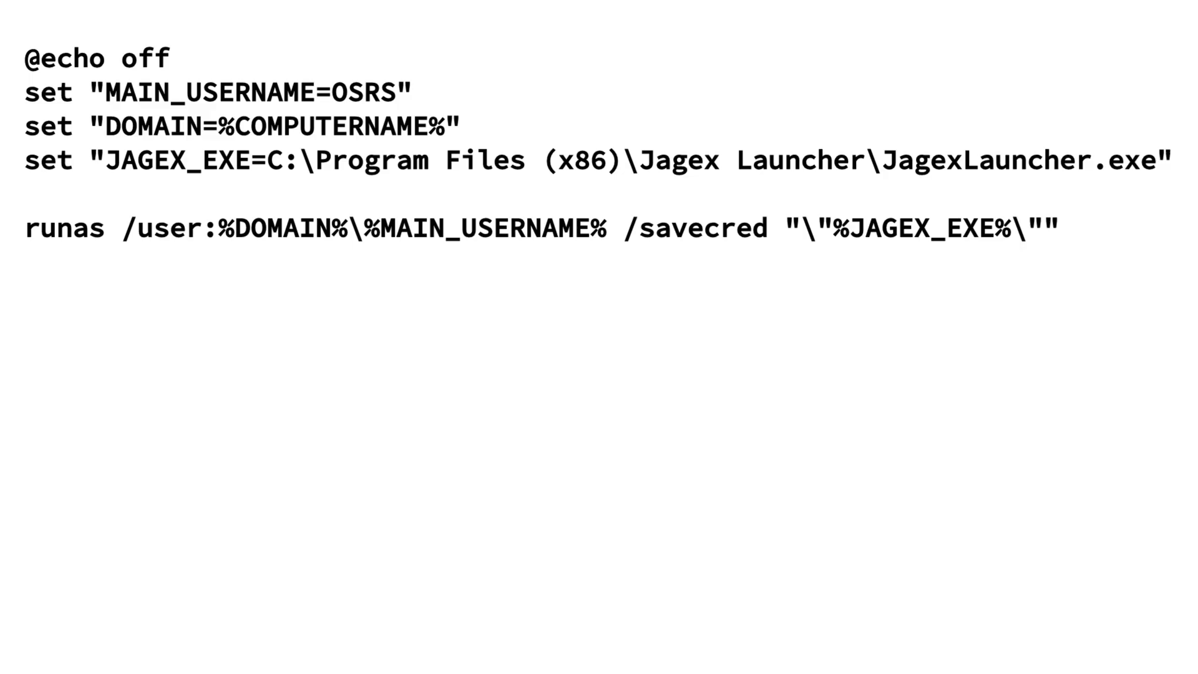
Select the launcher path on line 4 of the pasted script
{"action": "left_click_drag", "start_coordinate": [152, 242], "coordinate": [1020, 240]}
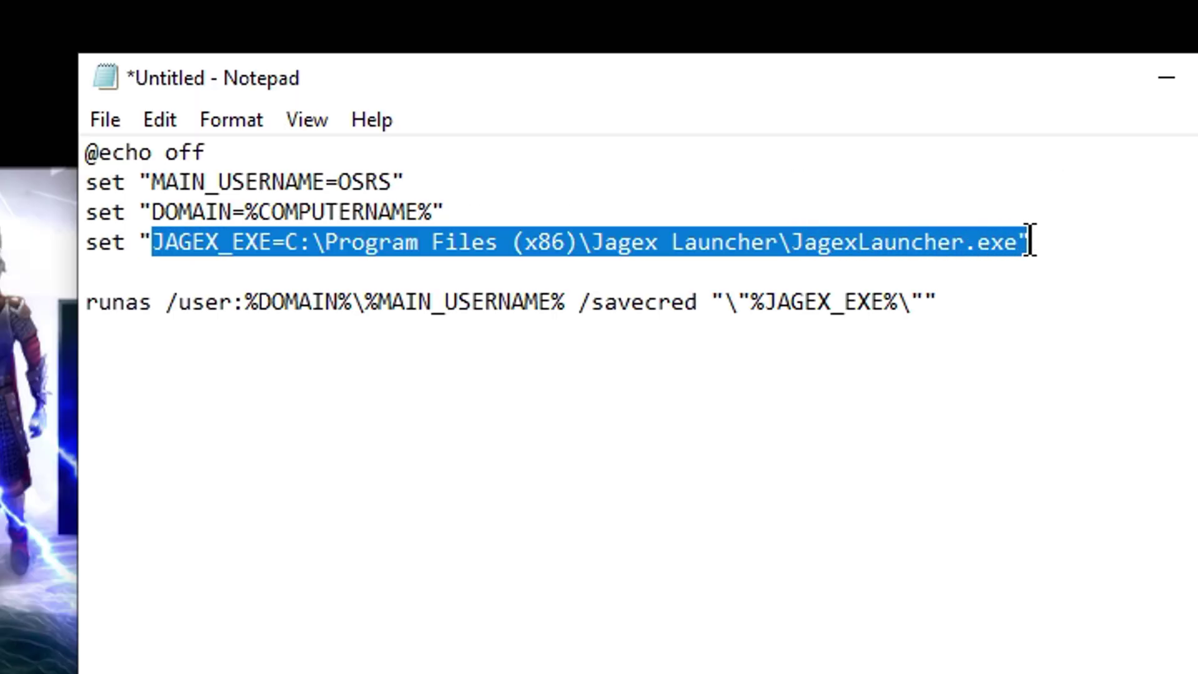
{"action": "left_click", "coordinate": [1031, 243]}
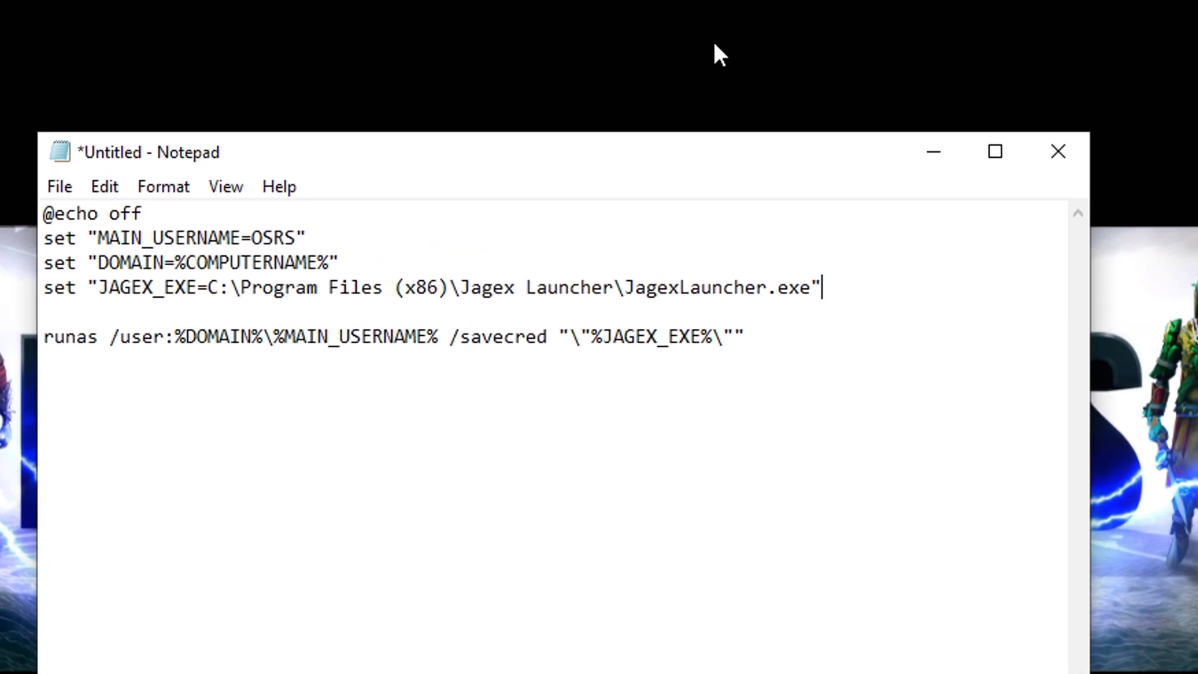
{"action": "right_click", "coordinate": [577, 43]}
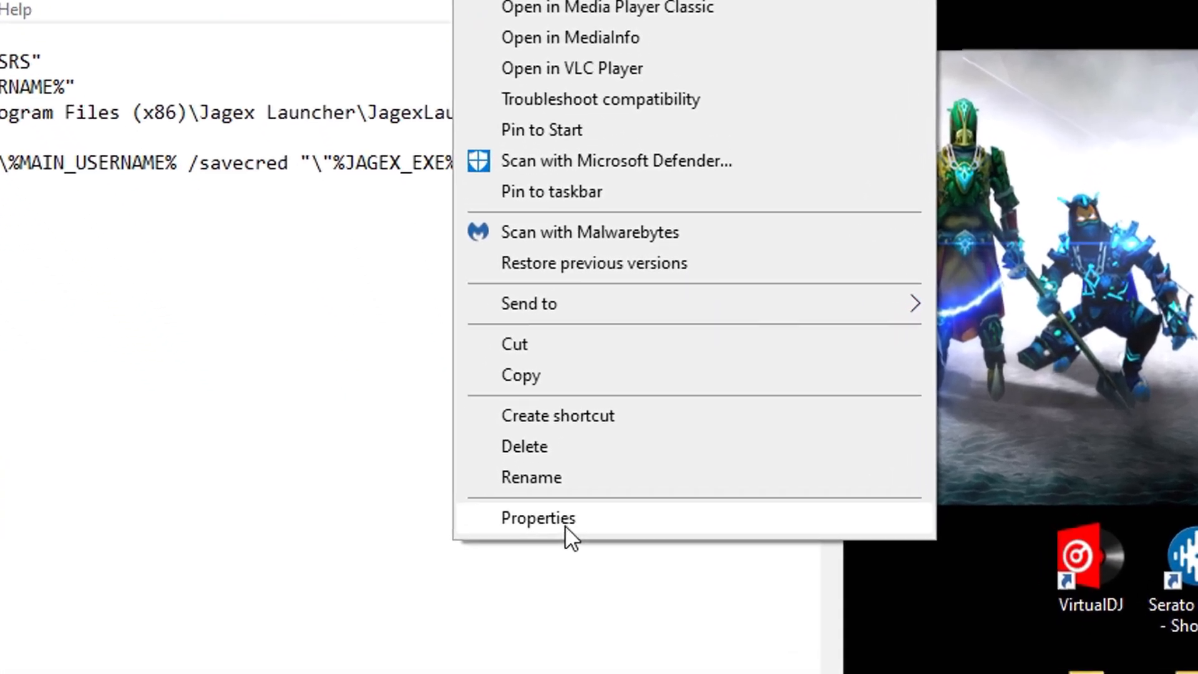
{"action": "left_click", "coordinate": [571, 596]}
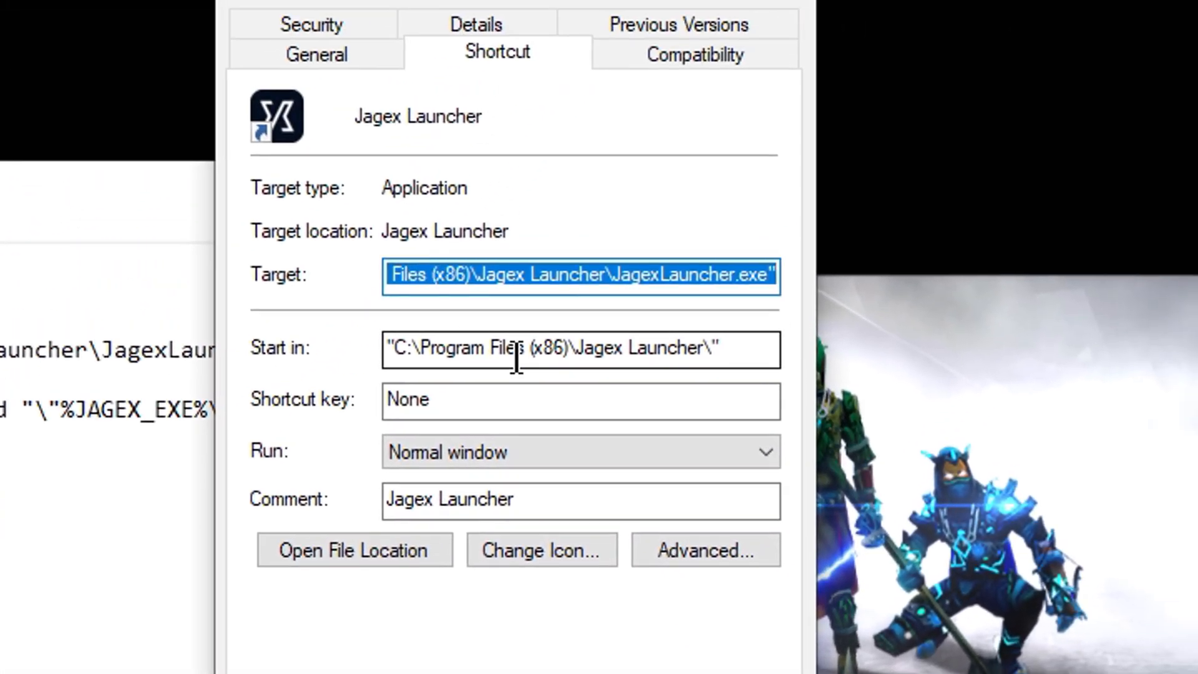
{"action": "left_click_drag", "start_coordinate": [468, 2], "coordinate": [846, 21]}
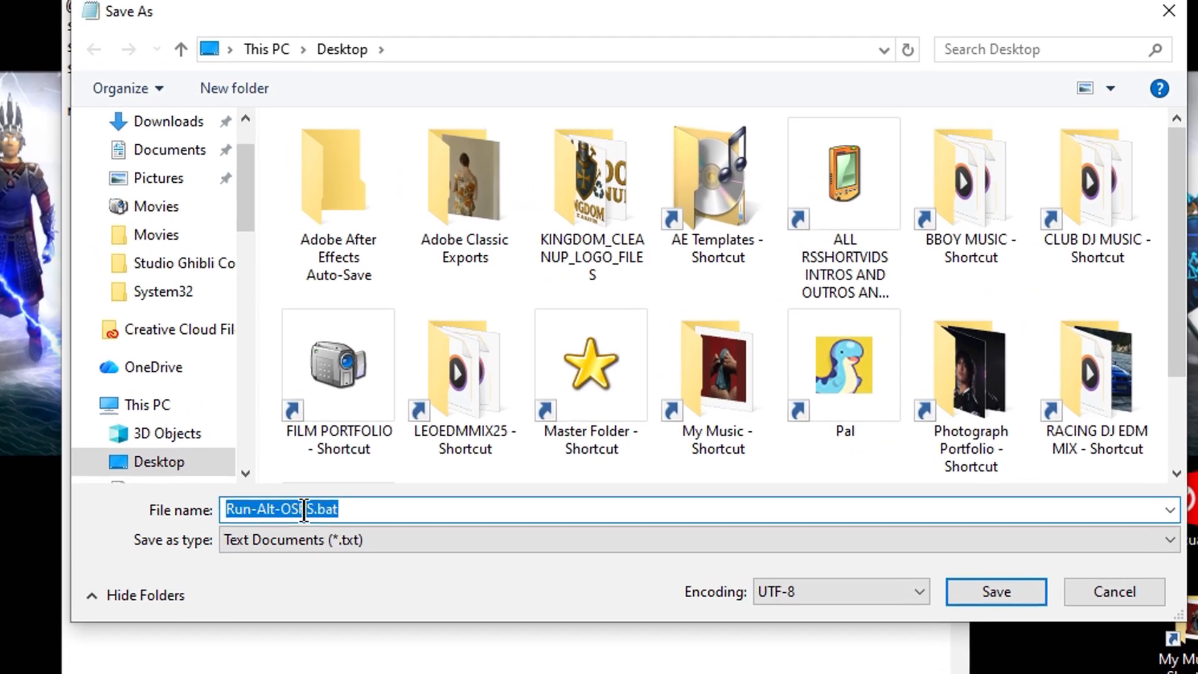
Edit the file name to Run-Alt-OSRS.bat, removing the OSRS and YOURPC placeholders
{"action": "left_click", "coordinate": [384, 483]}
{"action": "key", "text": "shift+Right"}
{"action": "key", "text": "shift+Right"}
{"action": "key", "text": "shift+Right"}
{"action": "left_click_drag", "start_coordinate": [204, 541], "coordinate": [198, 534]}
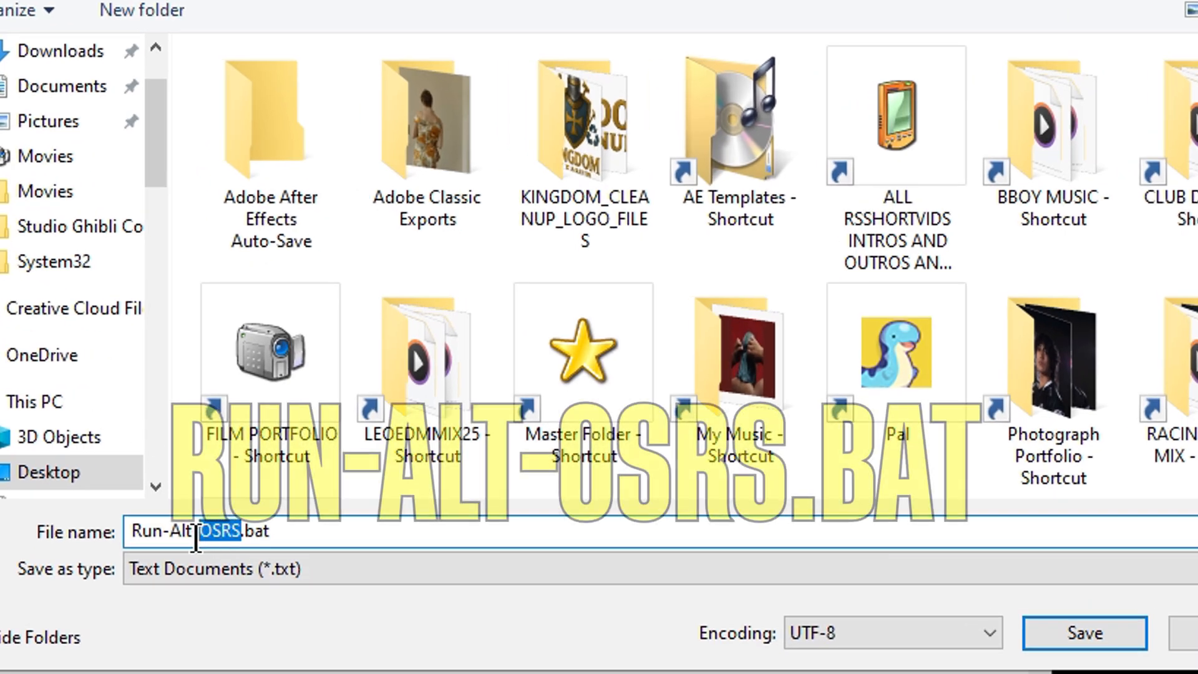
{"action": "key", "text": "BackSpace"}
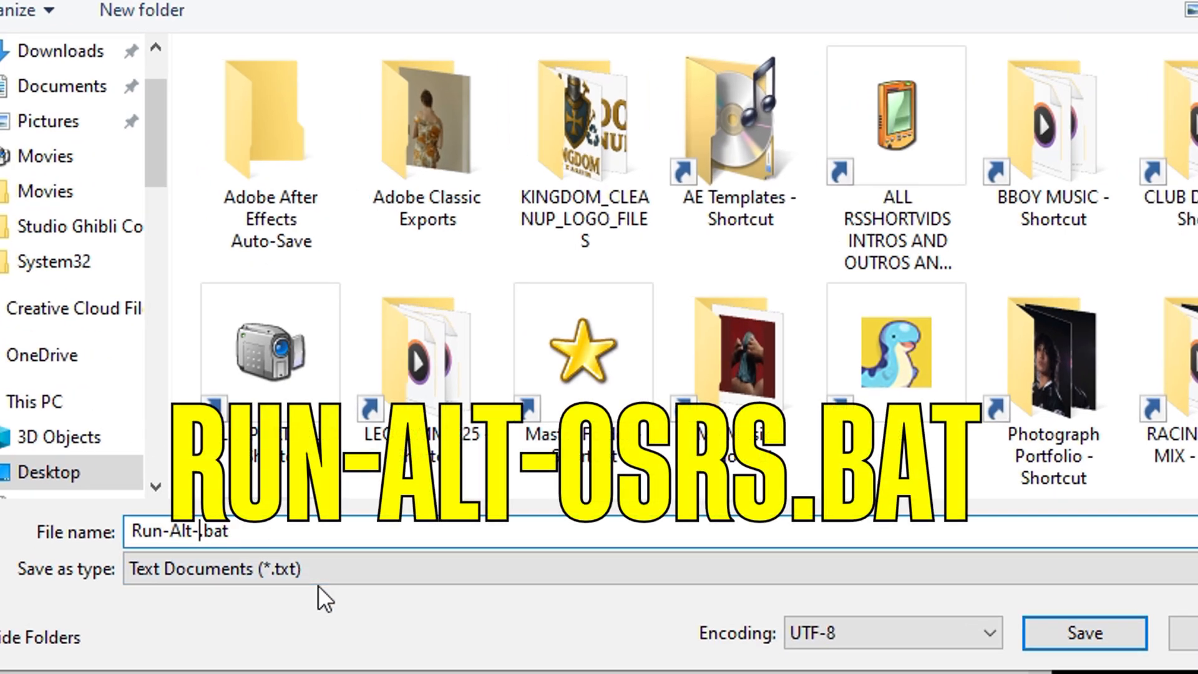
{"action": "type", "text": "YOURPC"}
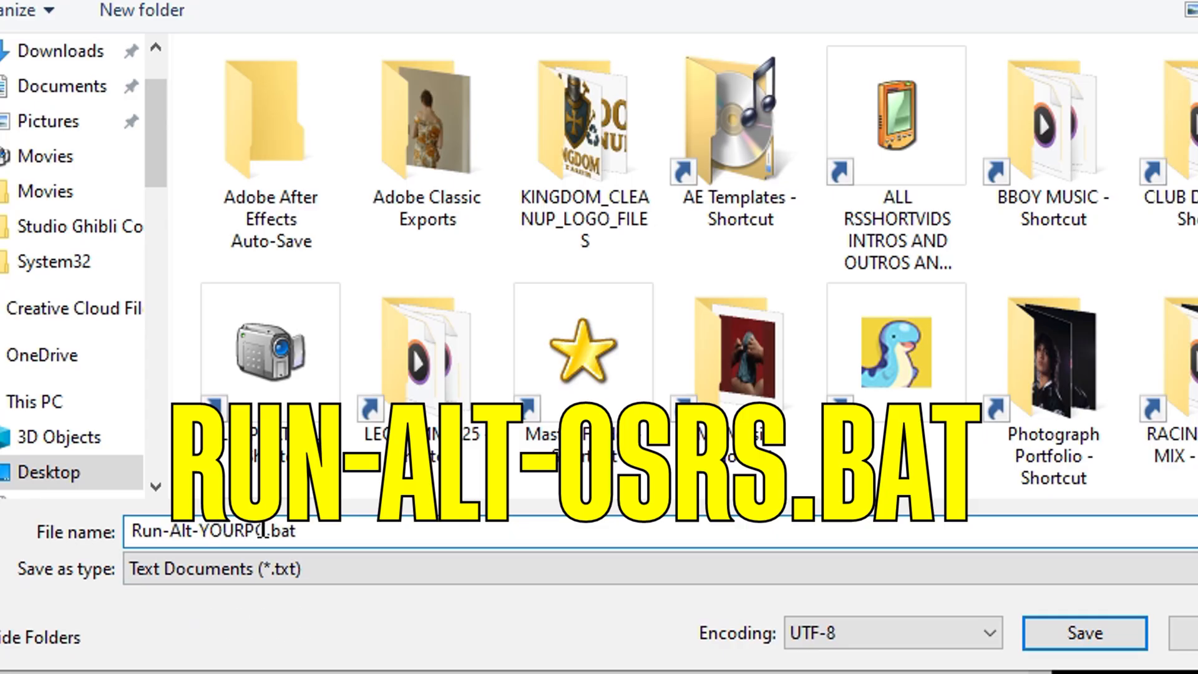
{"action": "left_click_drag", "start_coordinate": [264, 531], "coordinate": [224, 540]}
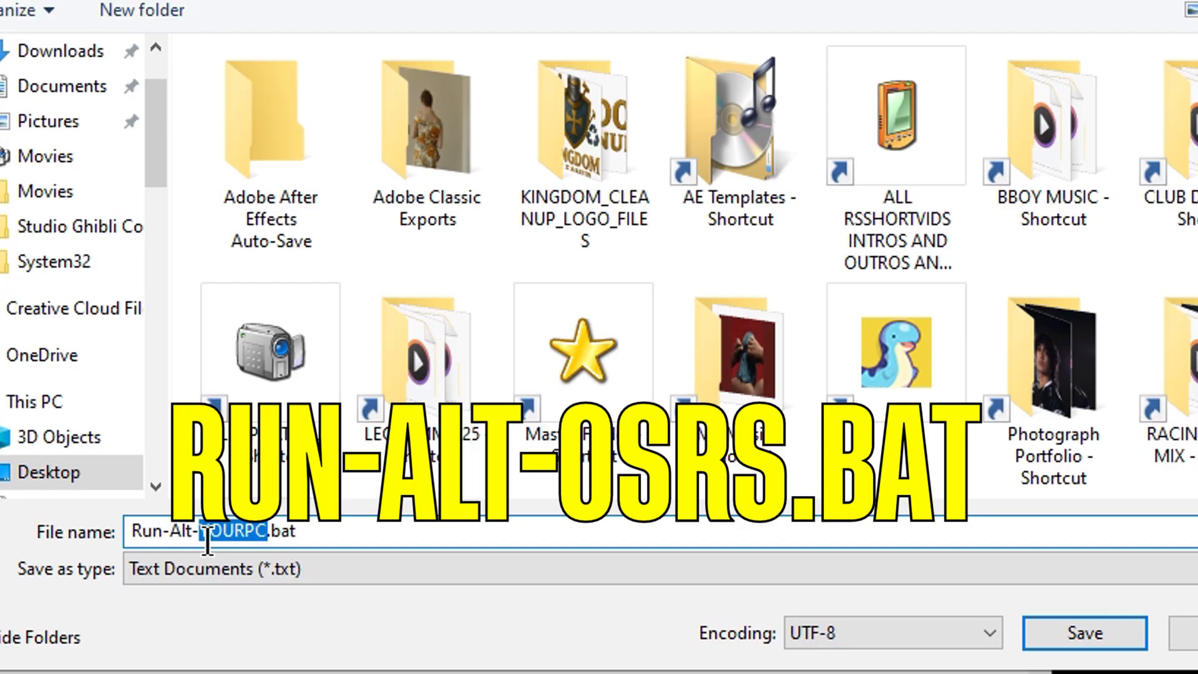
{"action": "key", "text": "BackSpace"}
{"action": "type", "text": "SRS"}
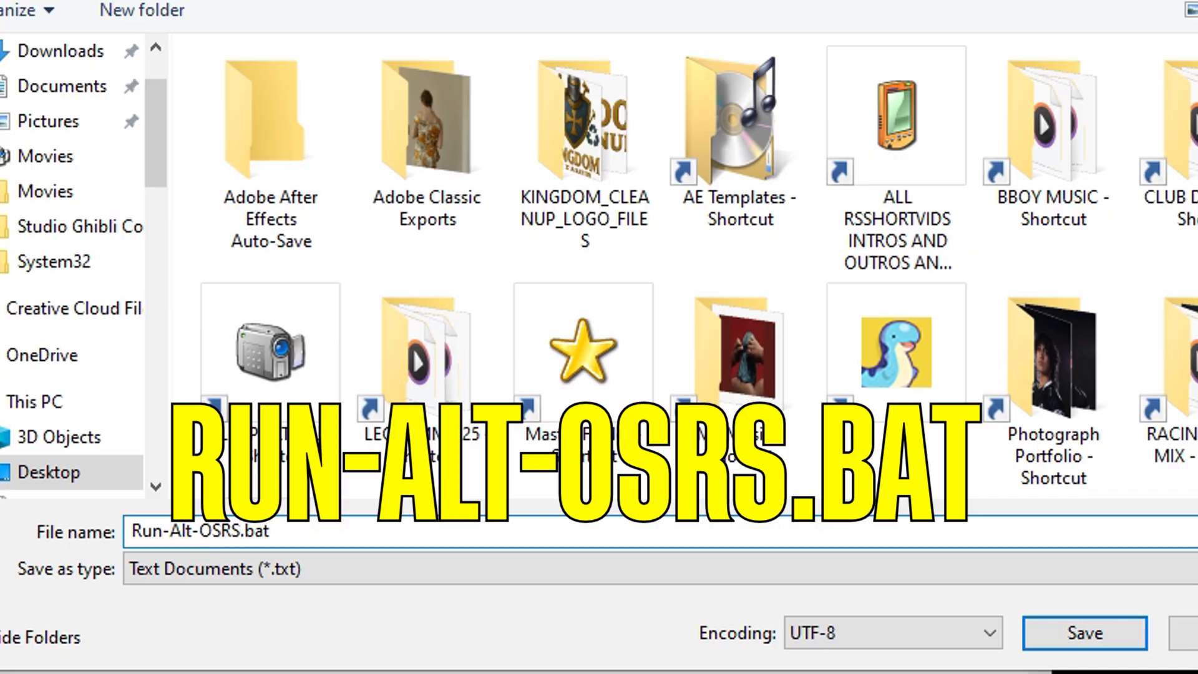
Save it to the Desktop as All Files type with ANSI encoding
{"action": "left_click", "coordinate": [348, 574]}
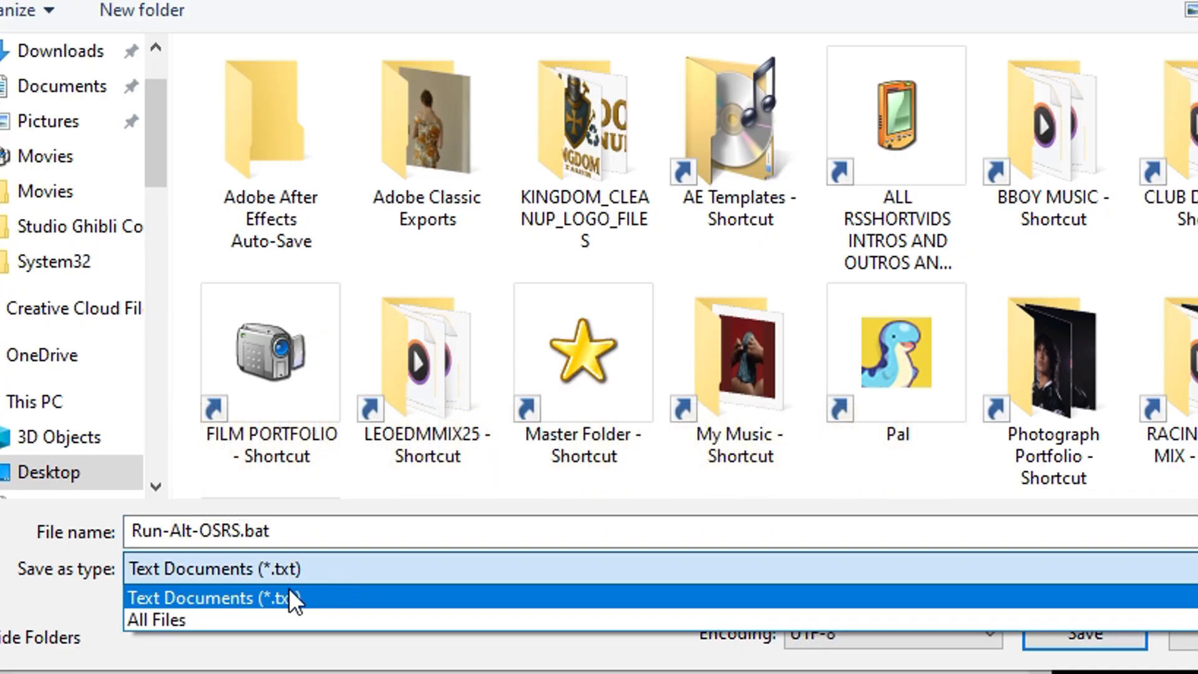
{"action": "left_click", "coordinate": [178, 618]}
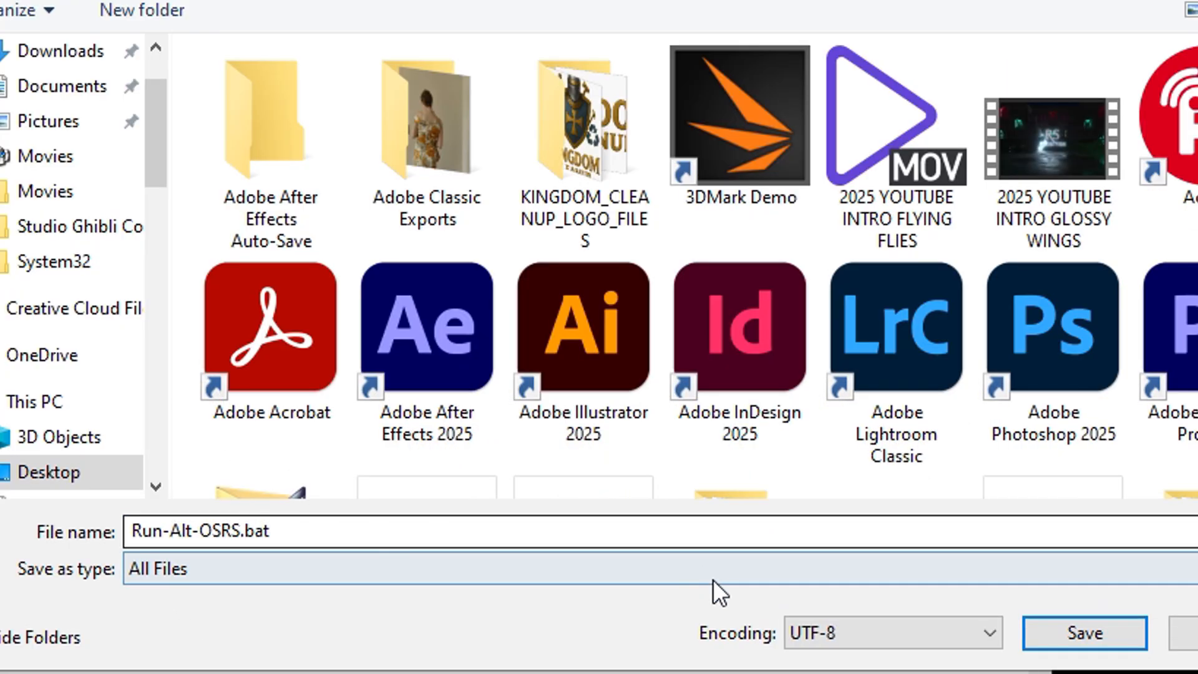
{"action": "left_click", "coordinate": [800, 629]}
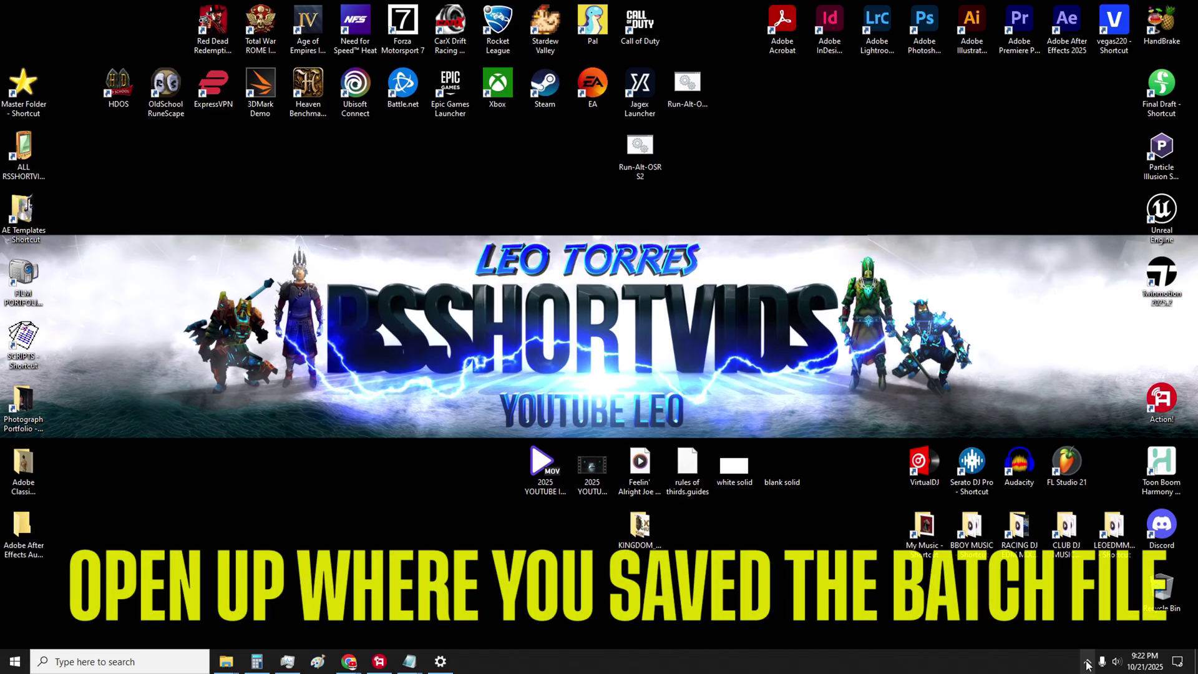
{"action": "left_click", "coordinate": [1086, 662]}
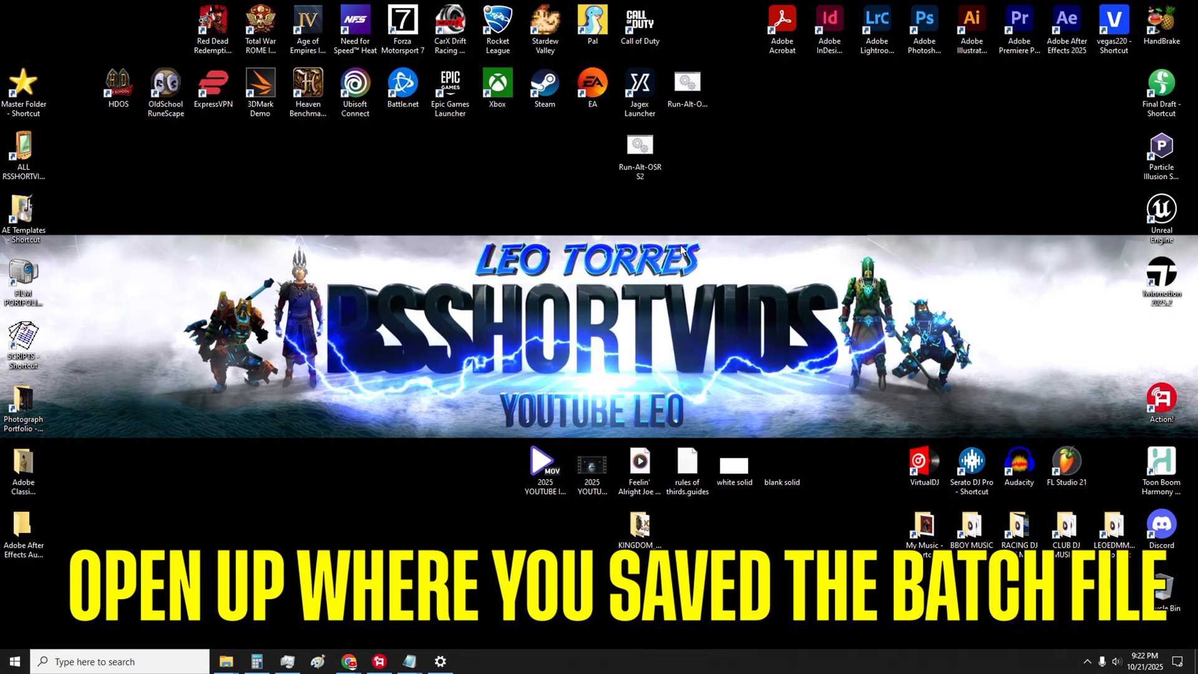
Launch Jagex Launcher, settle the Game client on RuneLite and start playing
{"action": "double_click", "coordinate": [641, 154]}
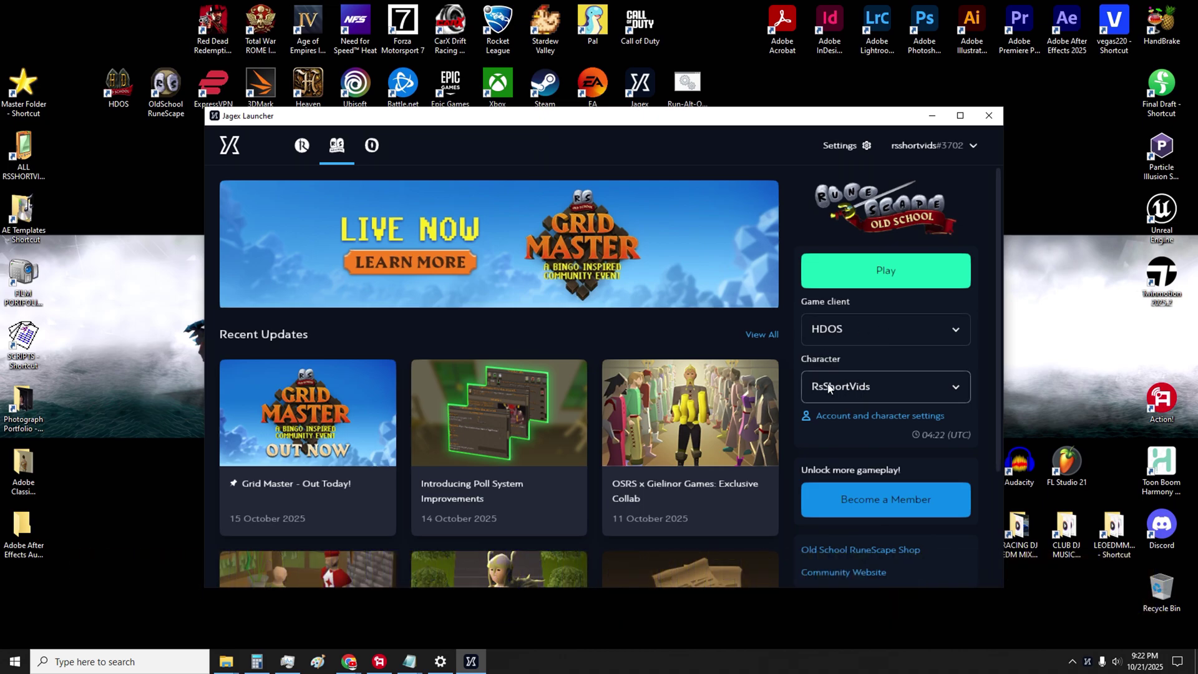
{"action": "left_click", "coordinate": [843, 336]}
{"action": "left_click", "coordinate": [836, 365]}
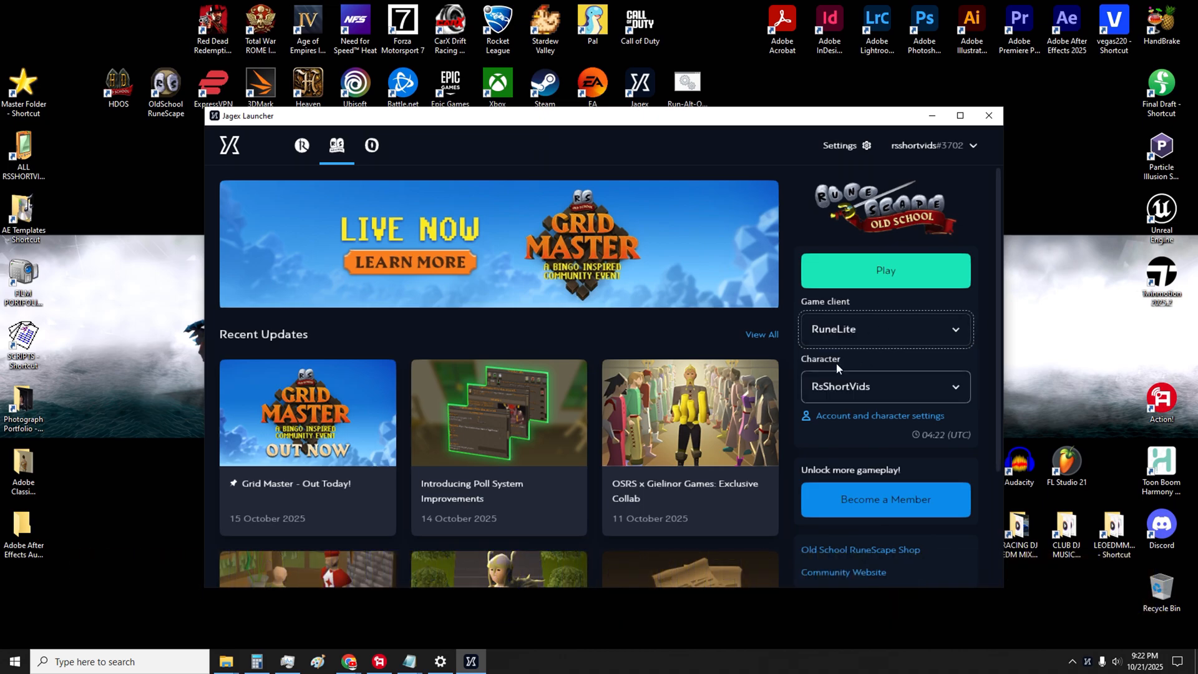
{"action": "left_click", "coordinate": [832, 335]}
{"action": "left_click", "coordinate": [830, 380]}
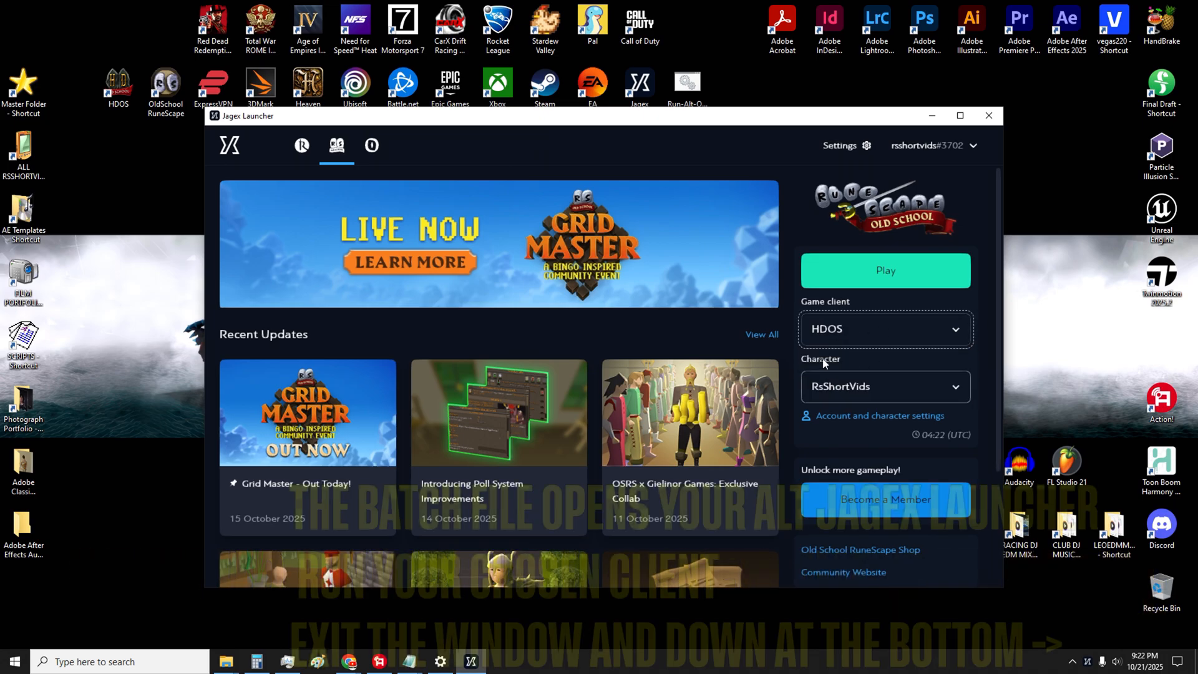
{"action": "left_click", "coordinate": [831, 335]}
{"action": "left_click", "coordinate": [836, 365]}
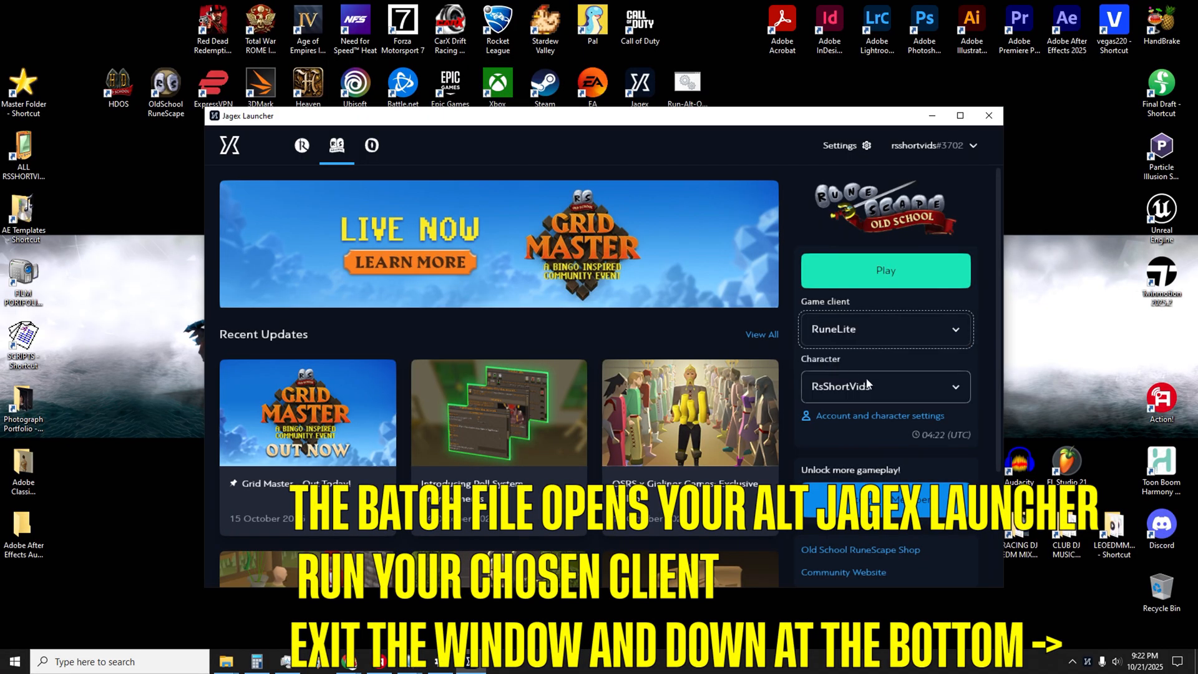
{"action": "left_click", "coordinate": [849, 271]}
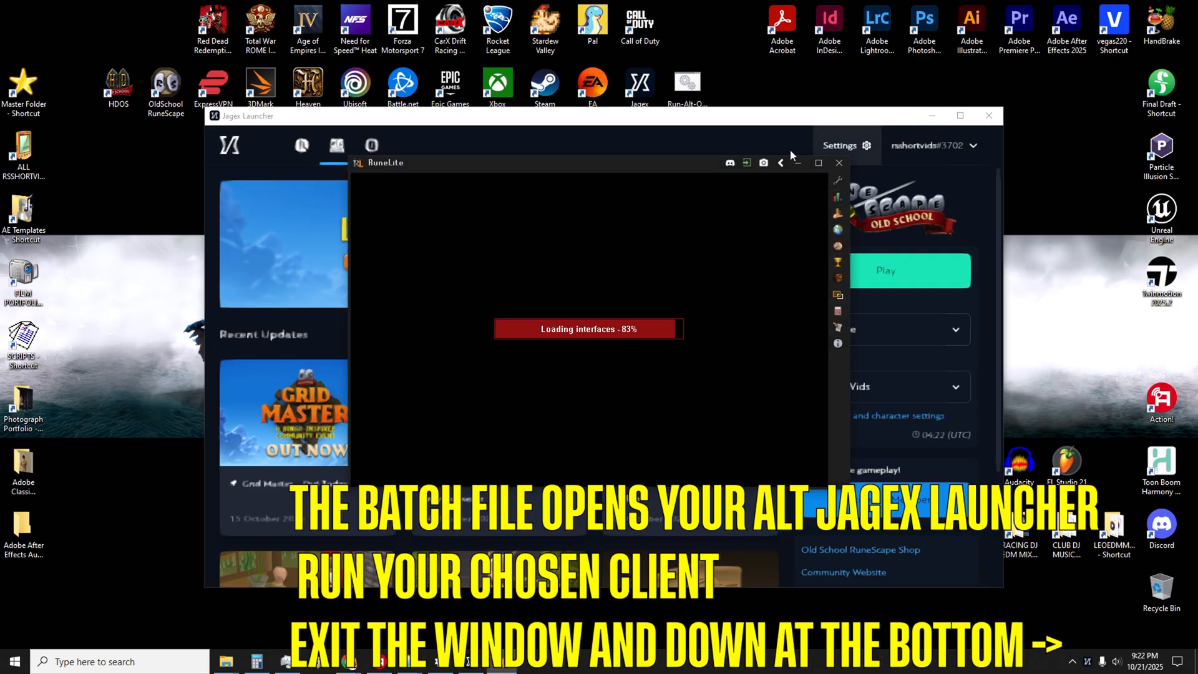
Move the RuneLite window to the top-left and stretch it down to the taskbar
{"action": "left_click_drag", "start_coordinate": [668, 172], "coordinate": [321, 18]}
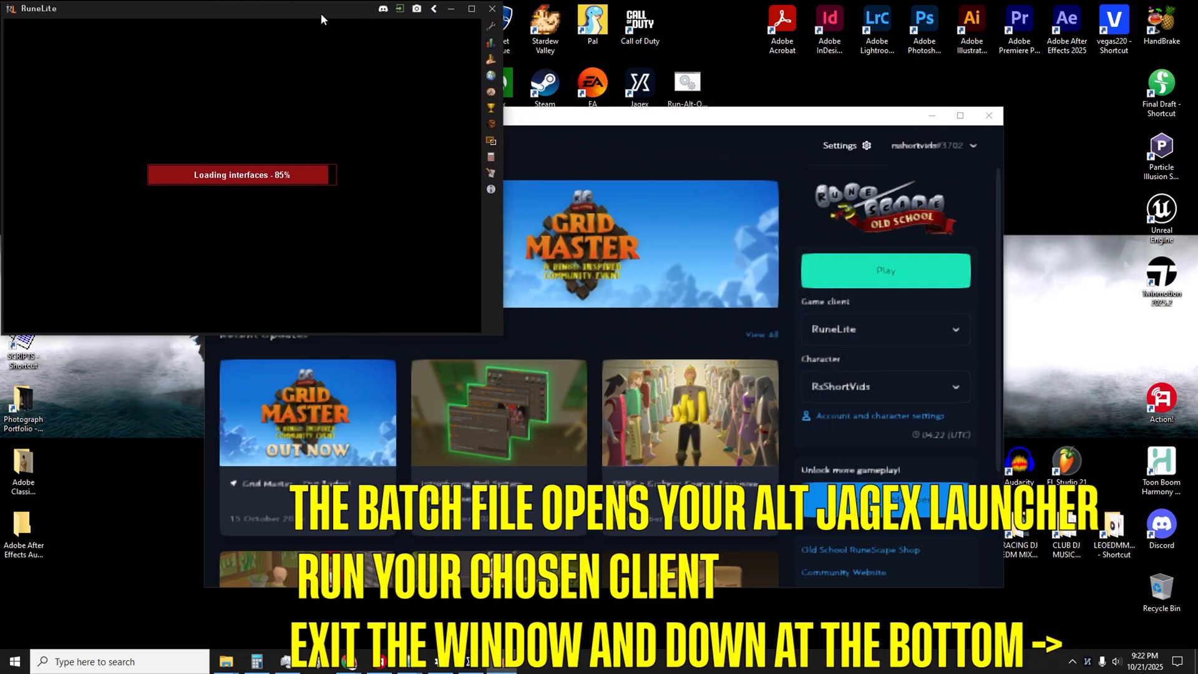
{"action": "left_click_drag", "start_coordinate": [448, 333], "coordinate": [447, 645]}
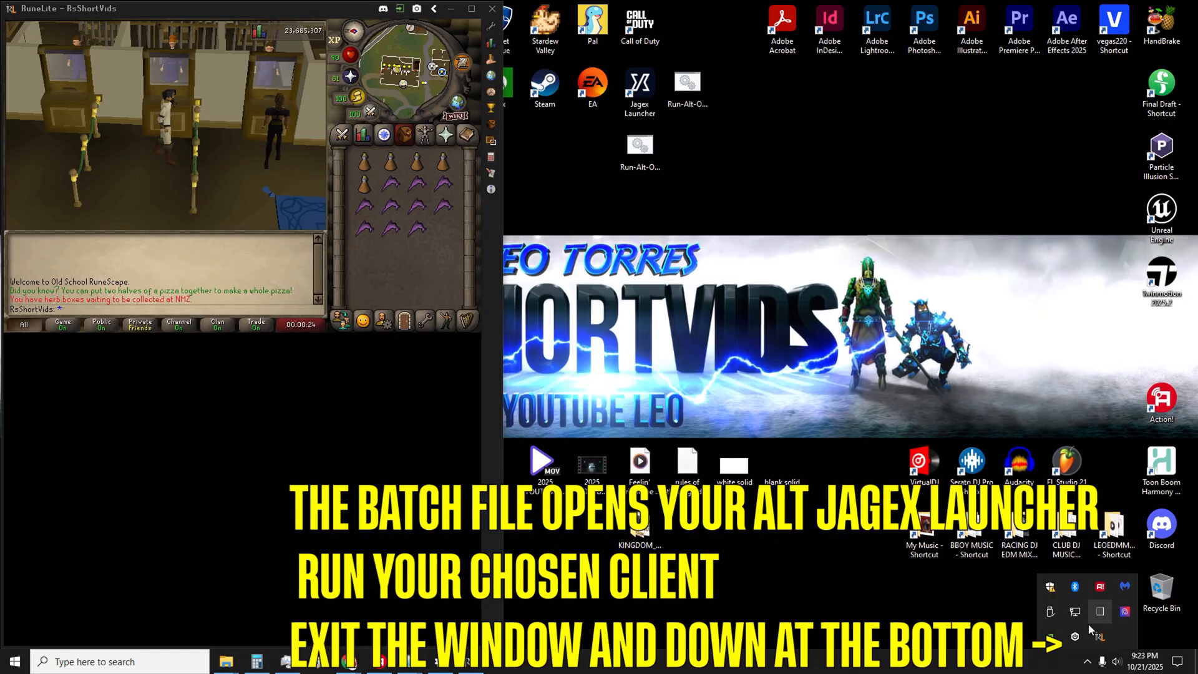
Refresh the desktop and run the saved Run-Alt-OSRS batch file
{"action": "right_click", "coordinate": [649, 246]}
{"action": "left_click", "coordinate": [662, 281]}
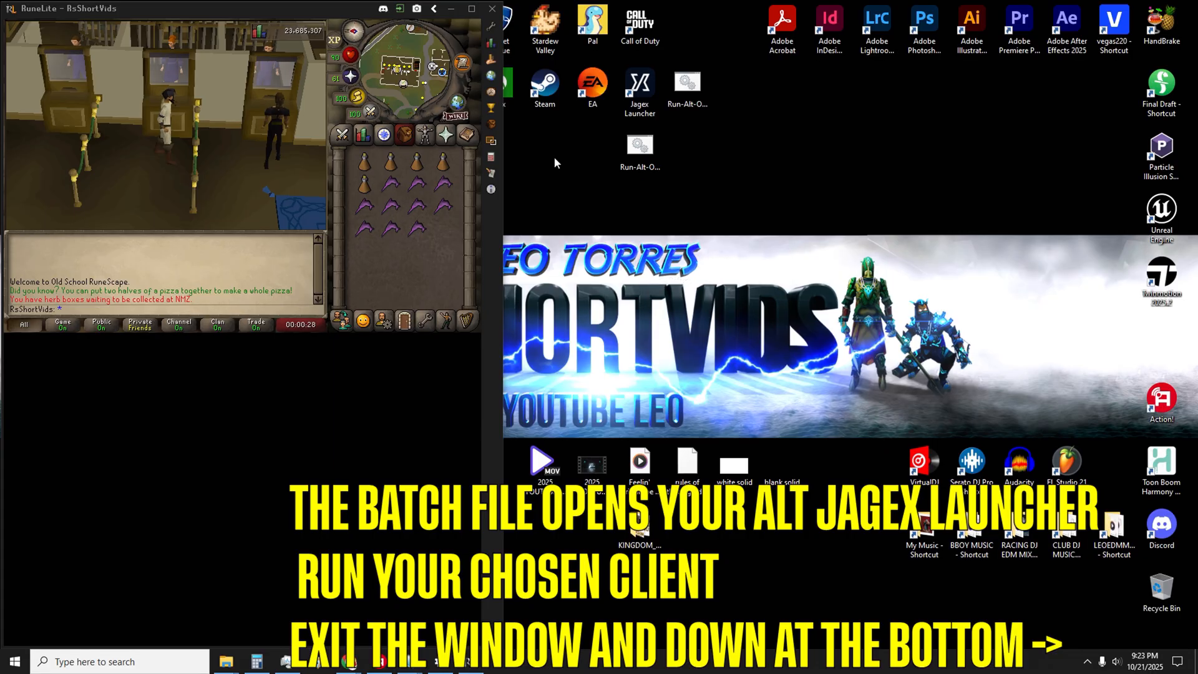
{"action": "double_click", "coordinate": [687, 85]}
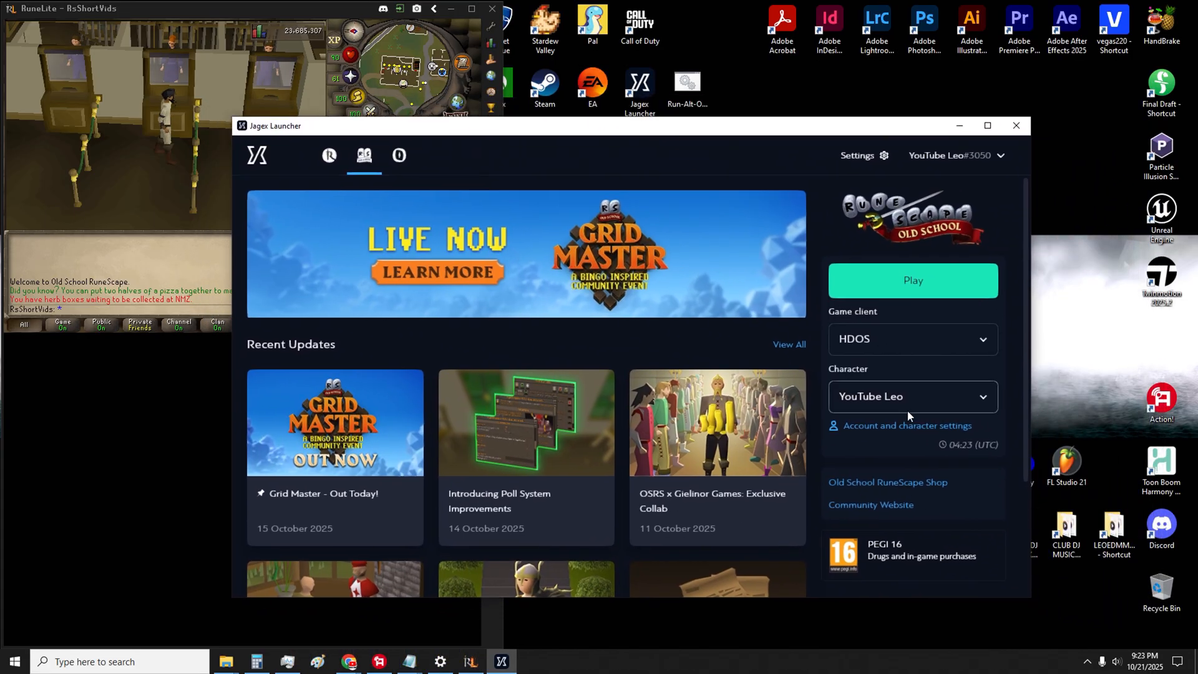
Launch the alternate character YouTube Leo with HDOS from the second launcher
{"action": "left_click", "coordinate": [902, 399]}
{"action": "left_click", "coordinate": [879, 446]}
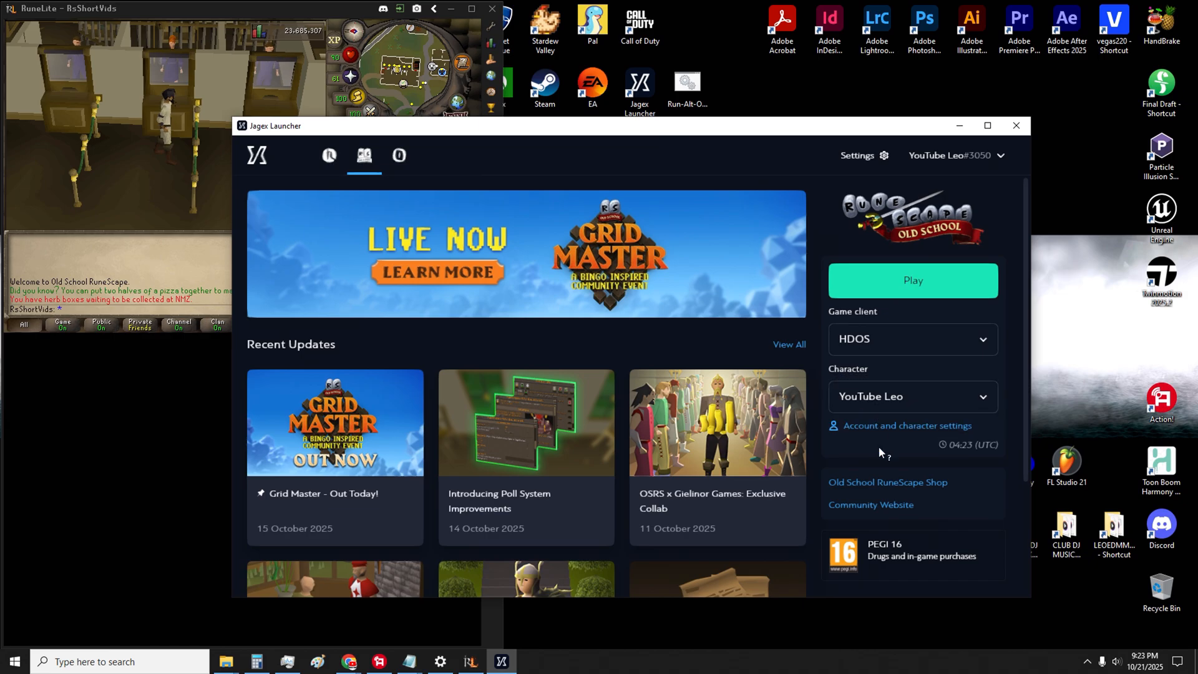
{"action": "left_click", "coordinate": [898, 289]}
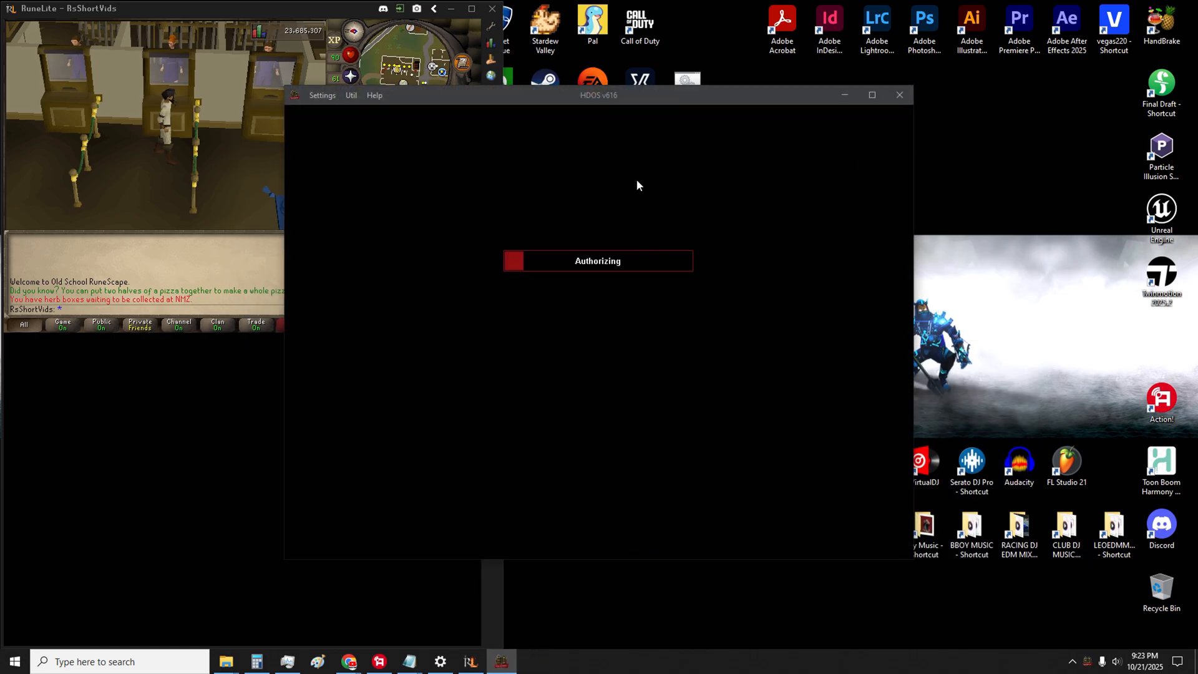
Position the HDOS window as a large window on the right beside RuneLite
{"action": "left_click_drag", "start_coordinate": [519, 103], "coordinate": [800, 15]}
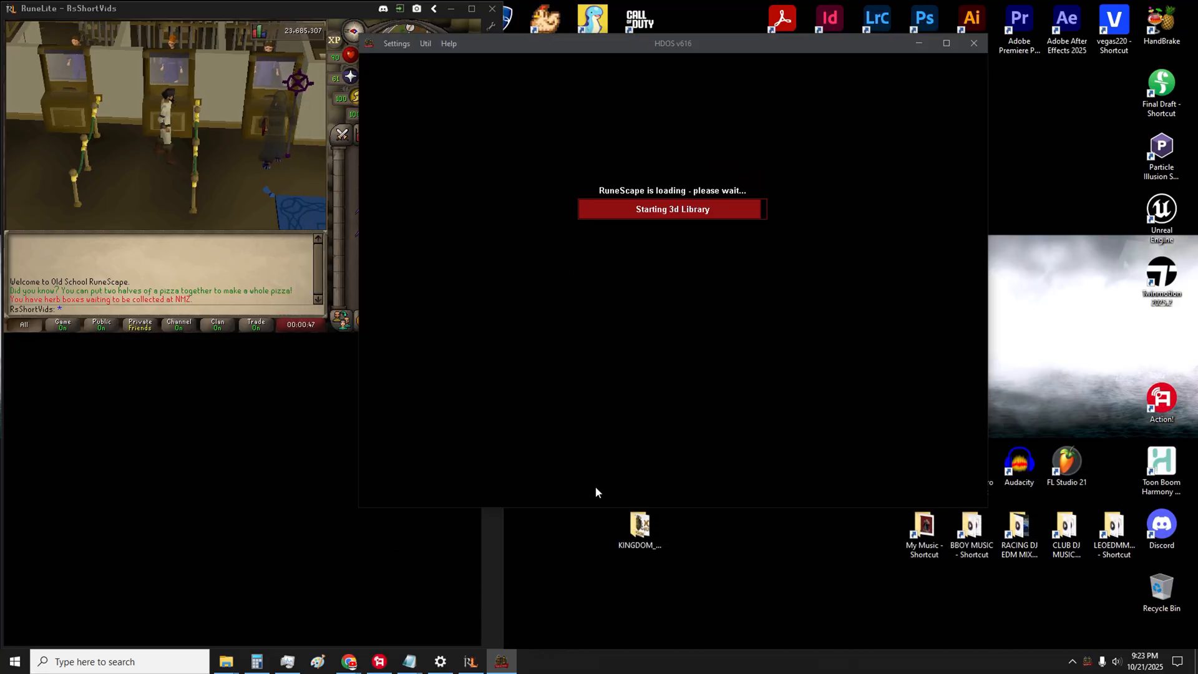
{"action": "left_click_drag", "start_coordinate": [785, 46], "coordinate": [993, 16]}
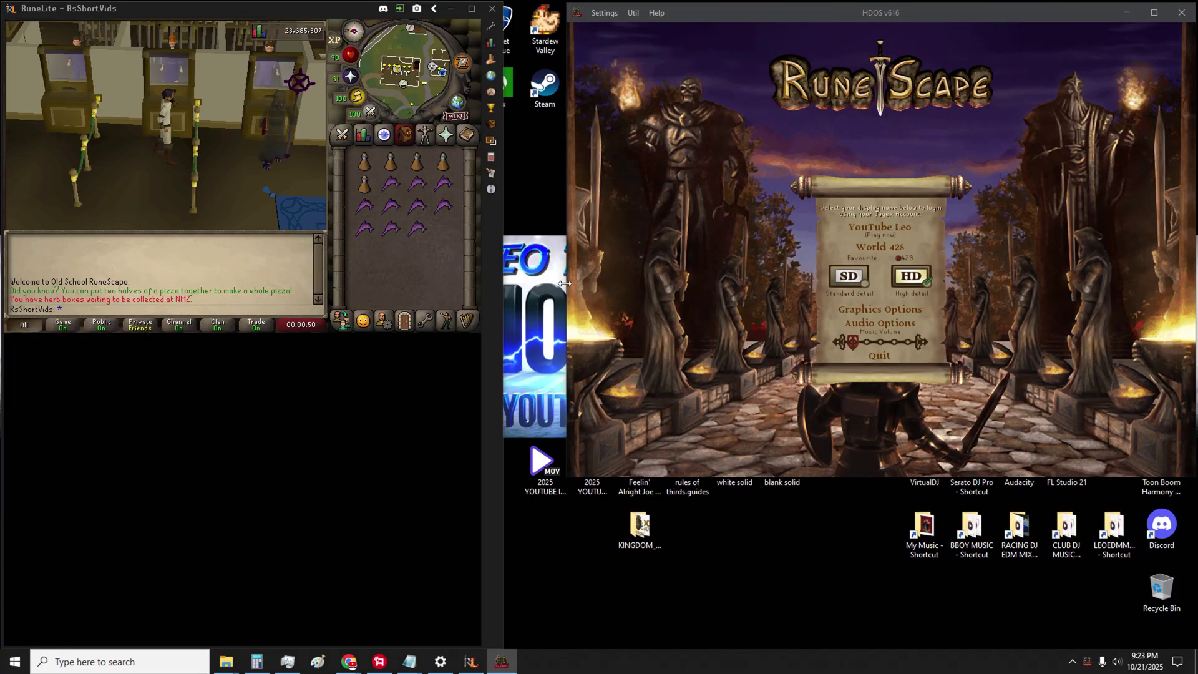
{"action": "left_click_drag", "start_coordinate": [566, 283], "coordinate": [502, 286]}
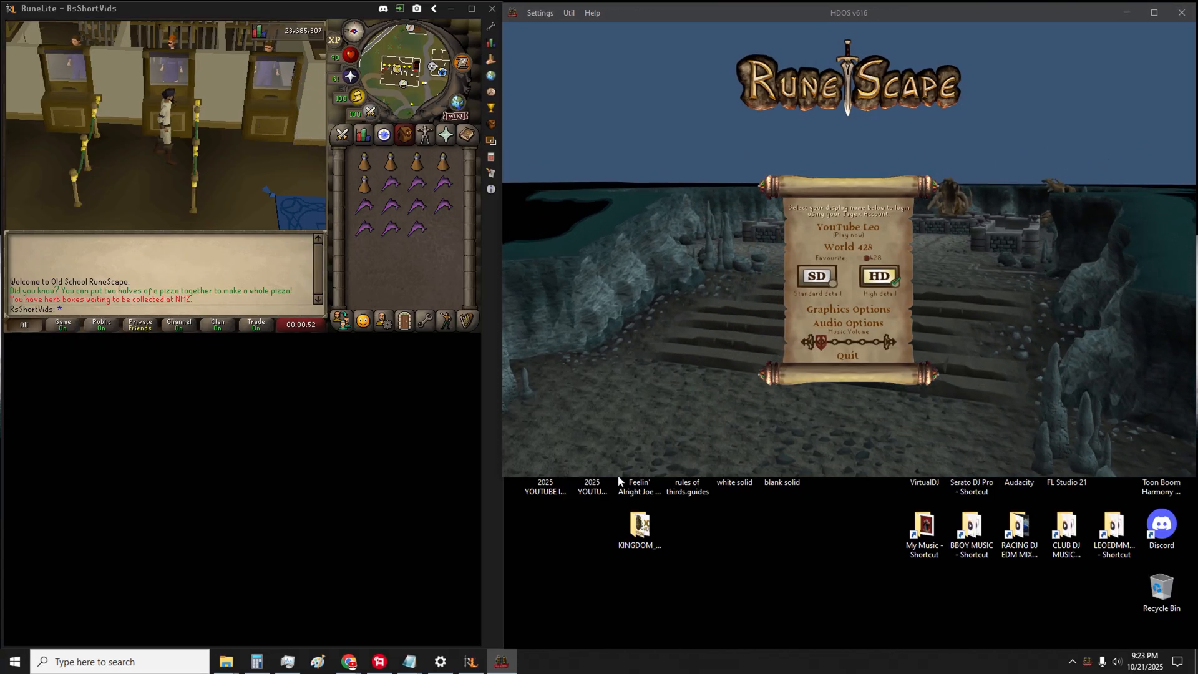
{"action": "left_click_drag", "start_coordinate": [618, 474], "coordinate": [620, 643]}
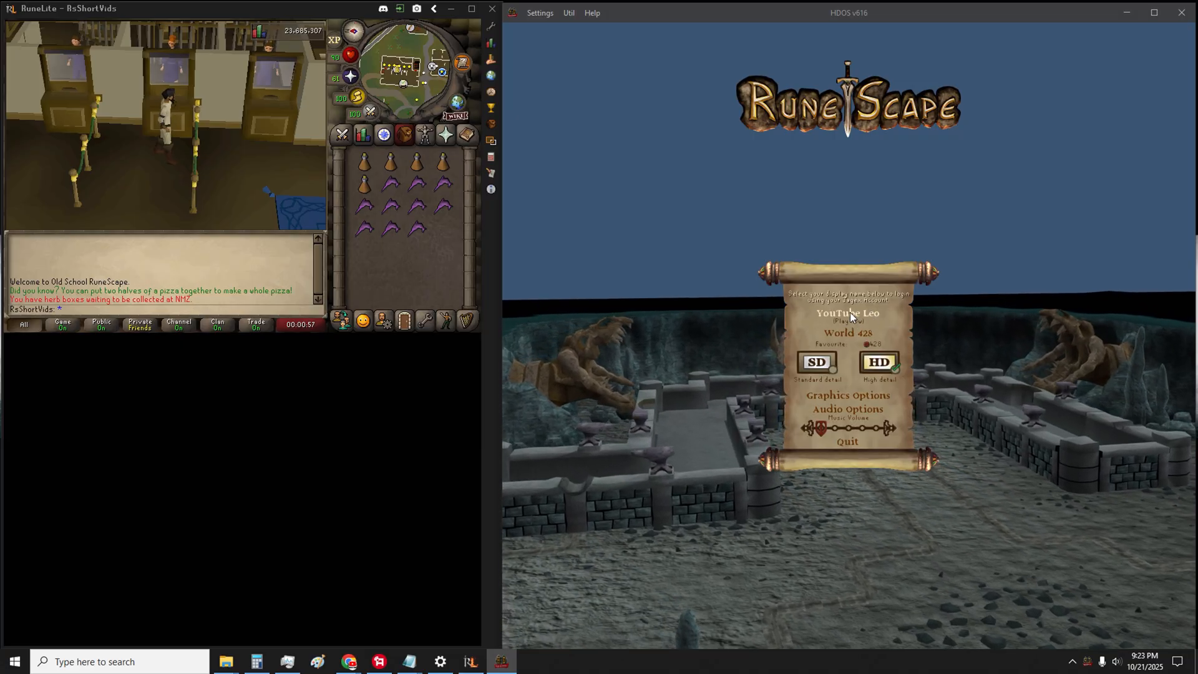
Log the alternate character in and enter the game from the welcome screen
{"action": "left_click", "coordinate": [134, 205]}
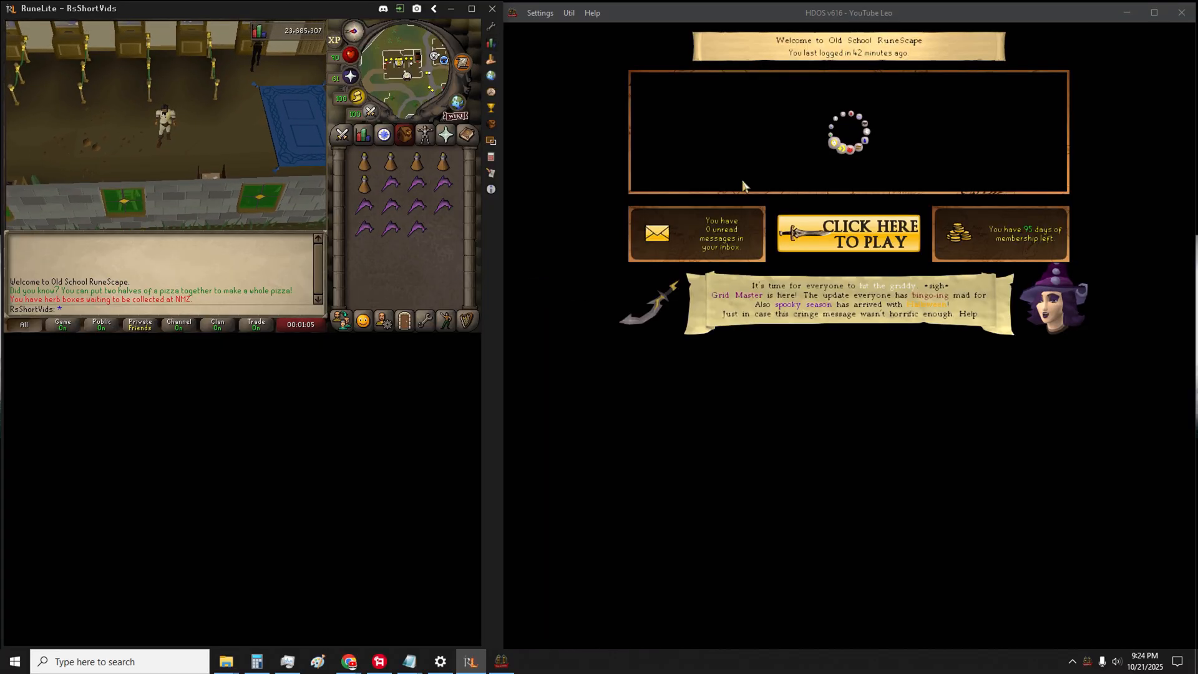
{"action": "left_click", "coordinate": [841, 234]}
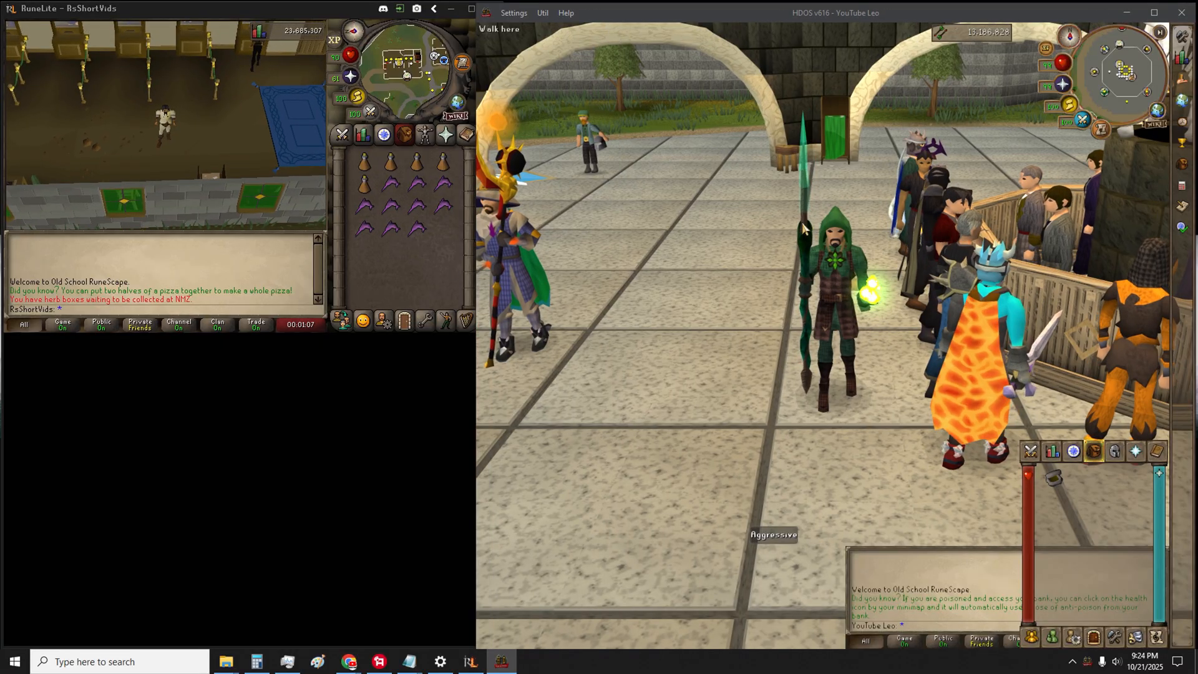